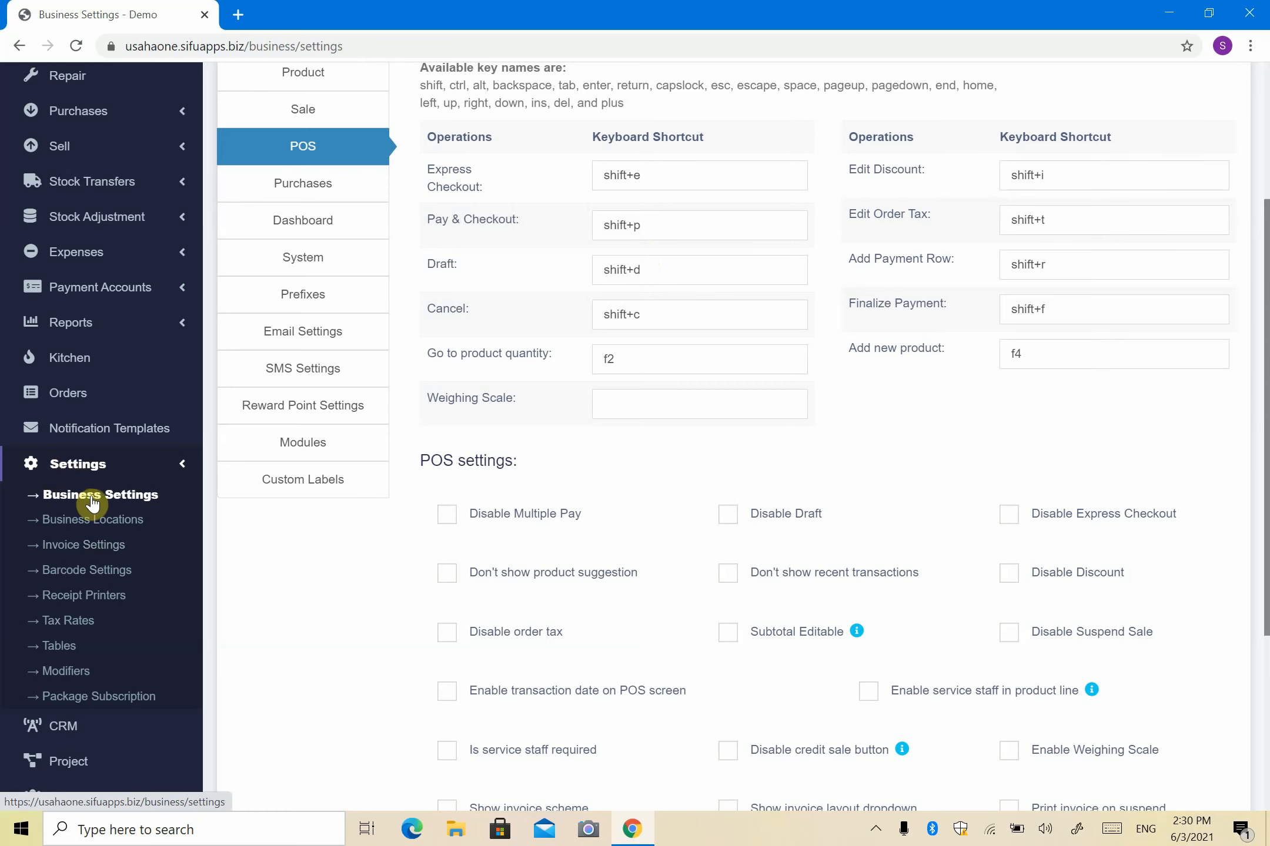
In the POS settings, enable service staff in product line, make service staff required, and update the business settings
scroll(652, 620, "down", 3)
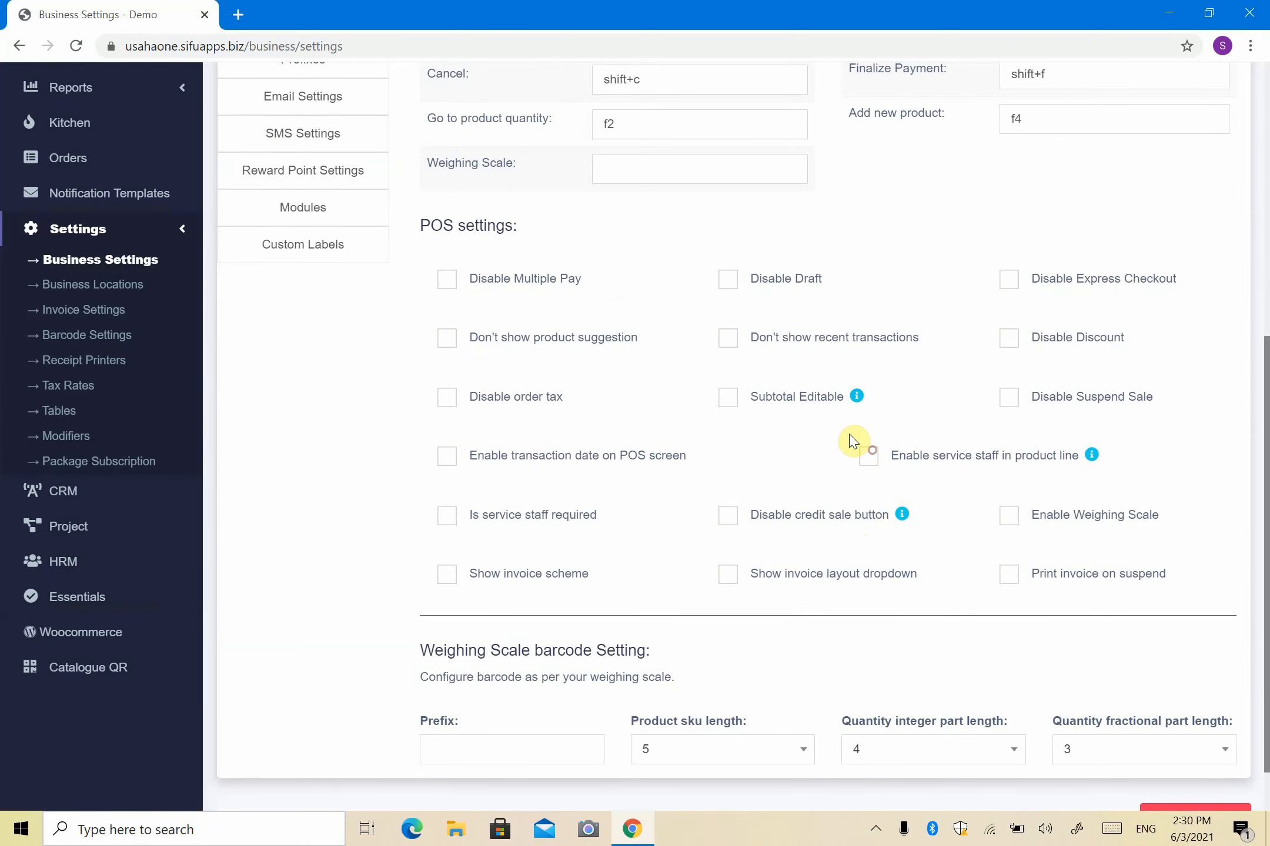
left_click(866, 459)
scroll(759, 487, "down", 1)
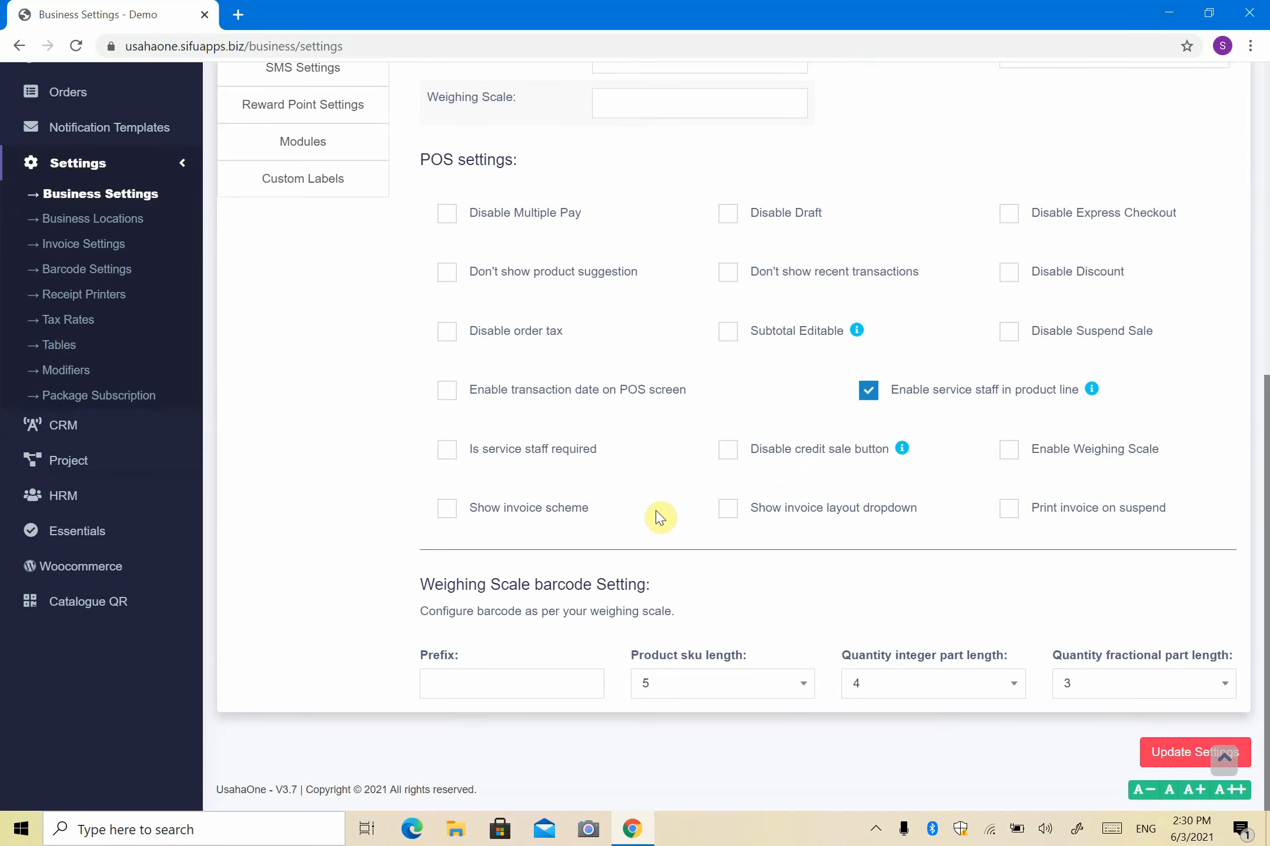
left_click(453, 460)
left_click(1164, 760)
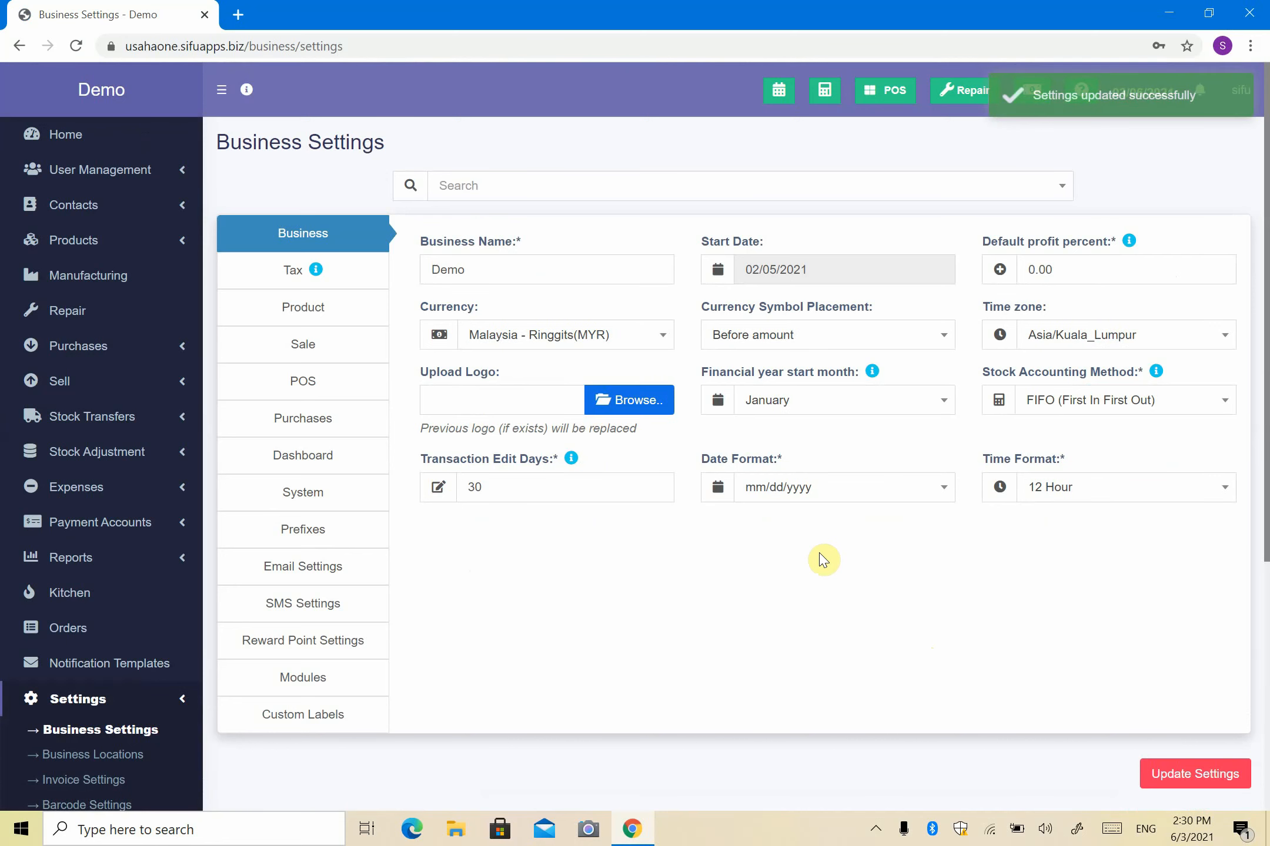
Keep the Service staff module enabled in the business settings' Modules section and update the settings
left_click(274, 681)
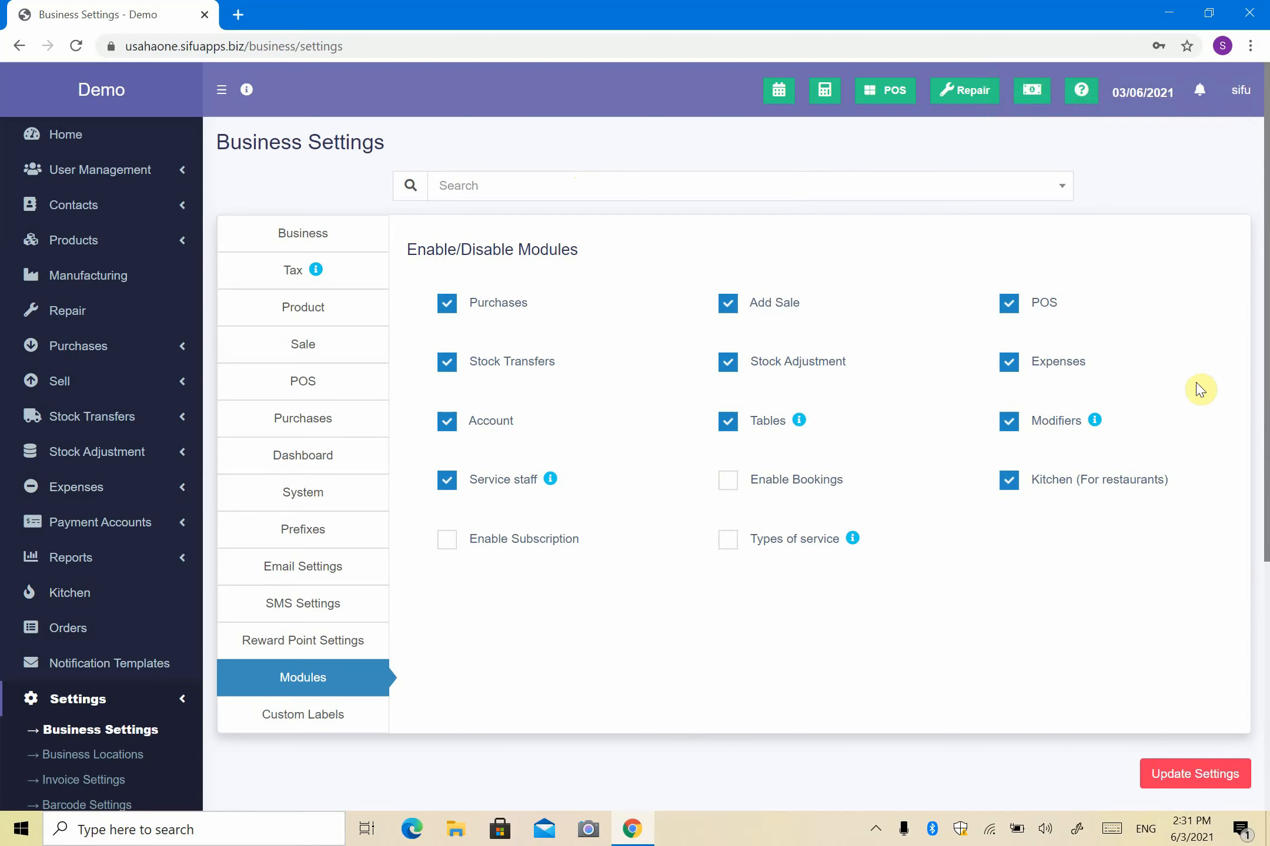
left_click(454, 496)
left_click(457, 489)
mouse_move(552, 485)
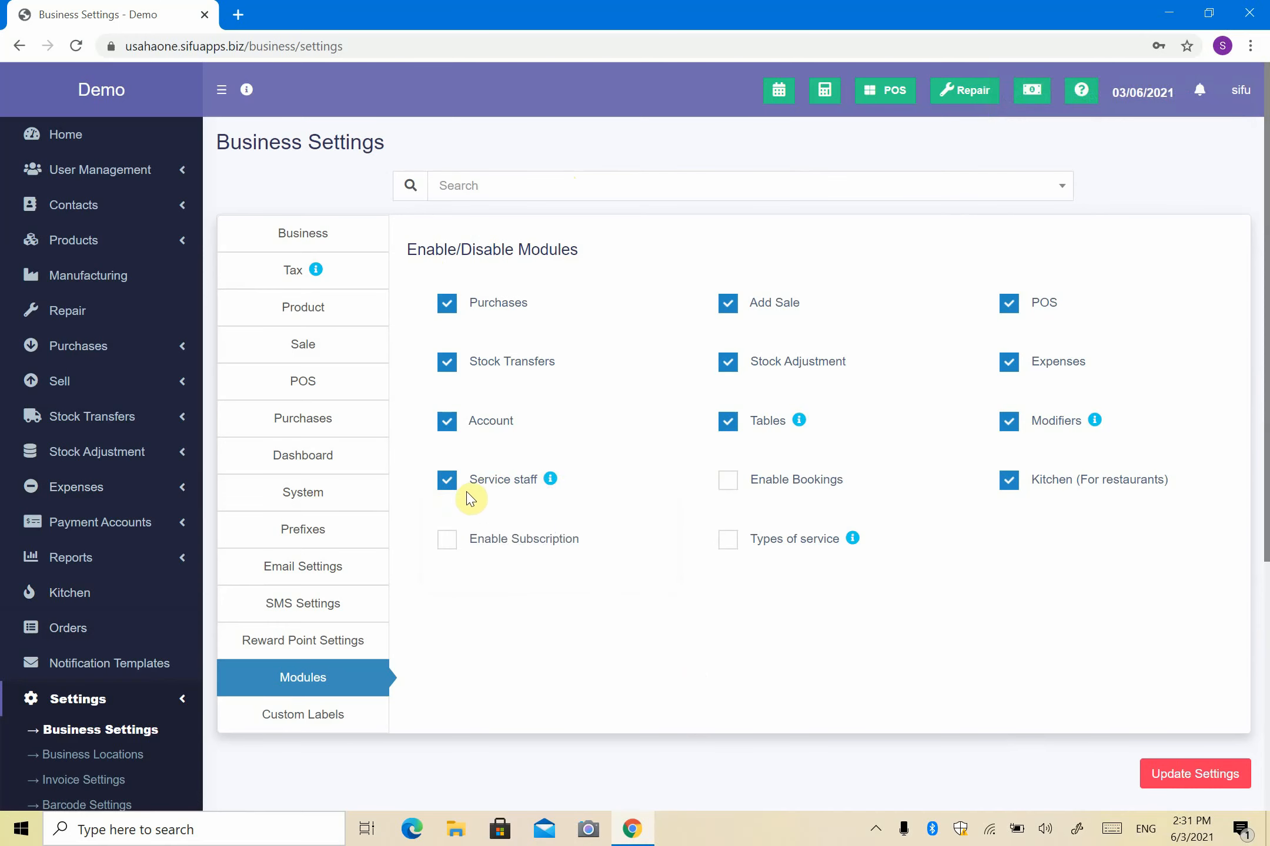
scroll(1223, 755, "down", 2)
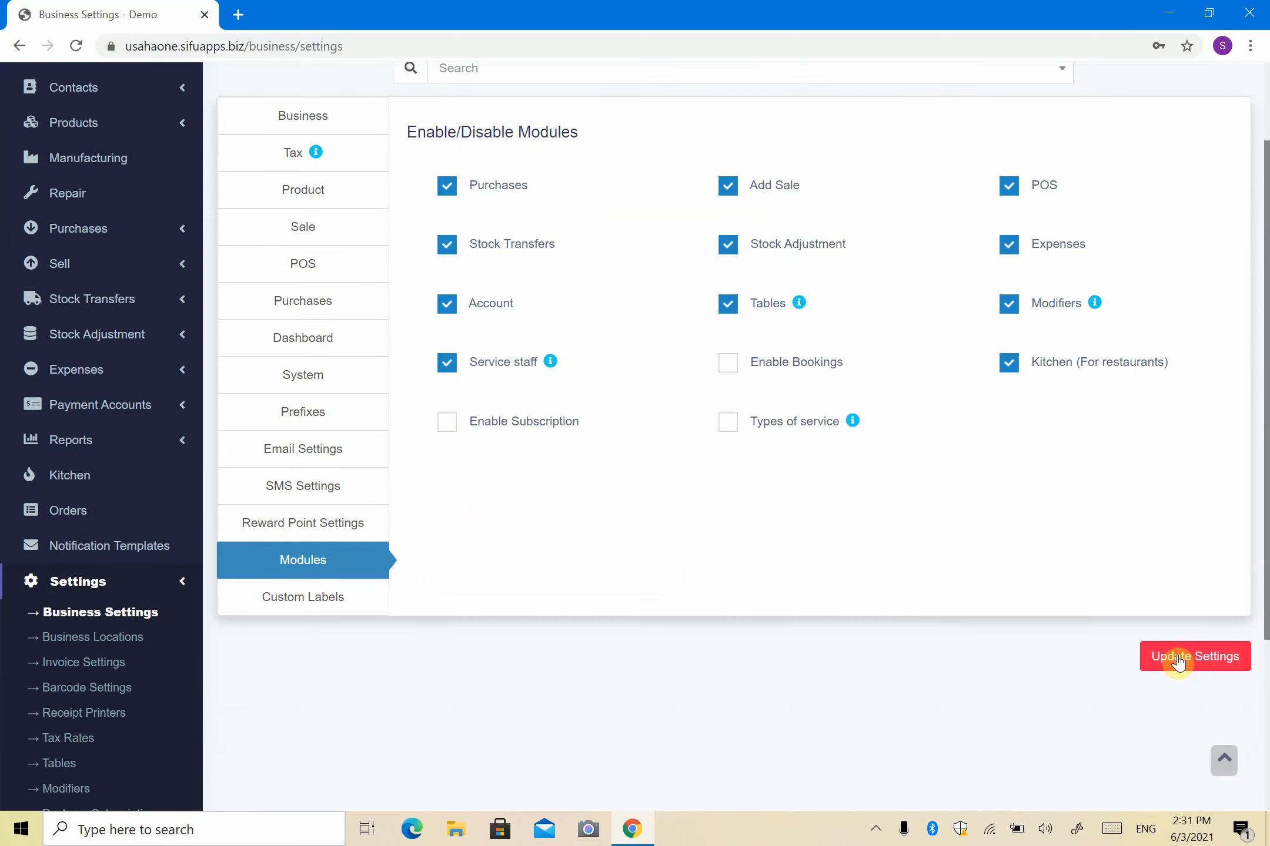
left_click(1177, 660)
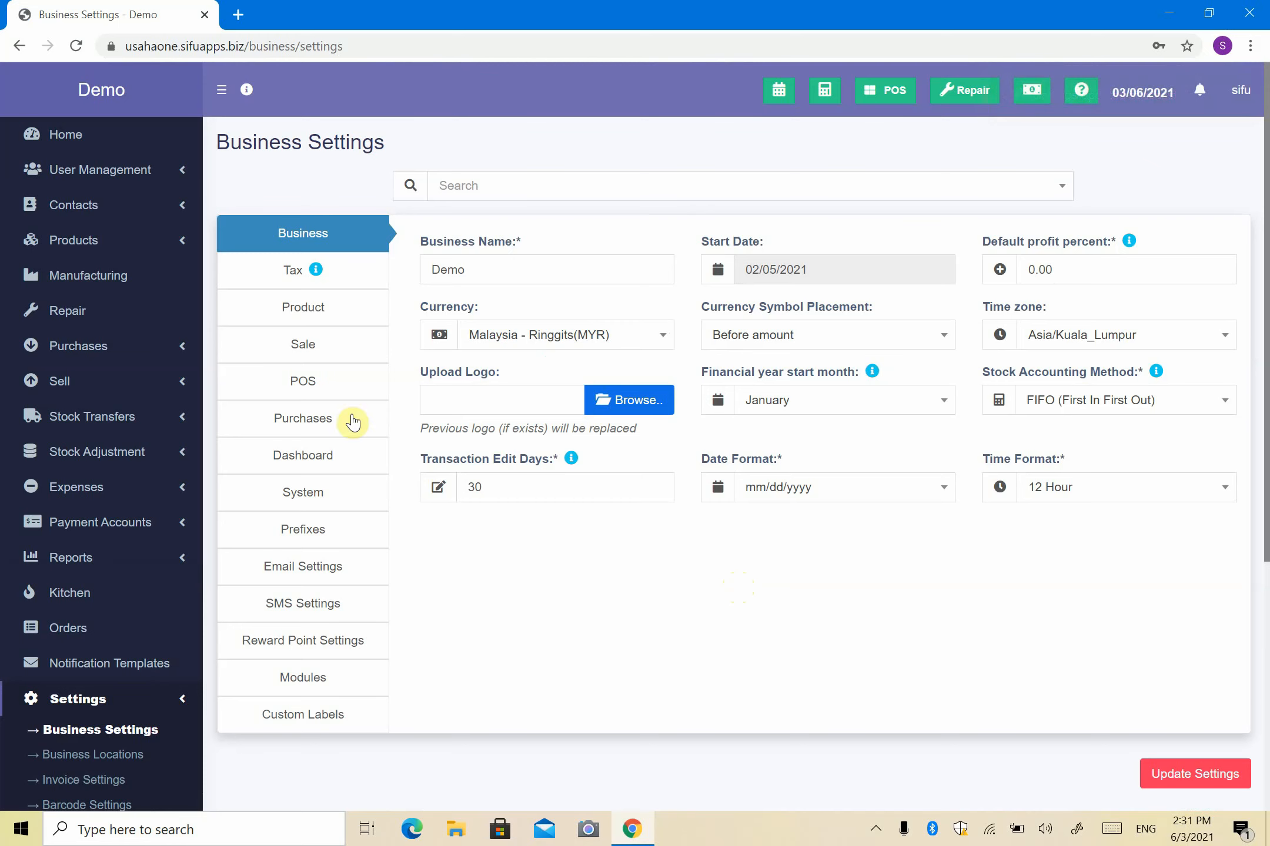
Review the roles and users lists, including the login, role and access location details of the Makanan user
left_click(143, 169)
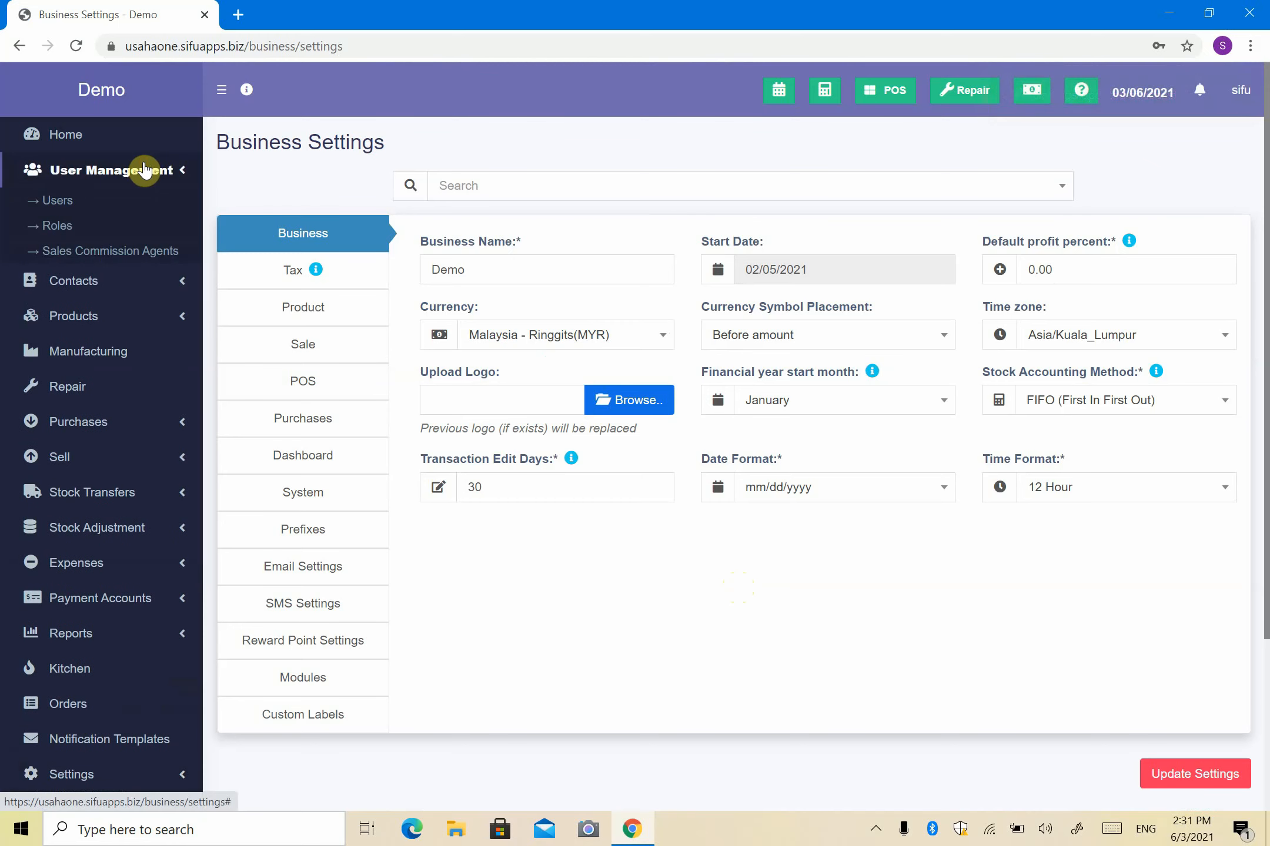
left_click(58, 228)
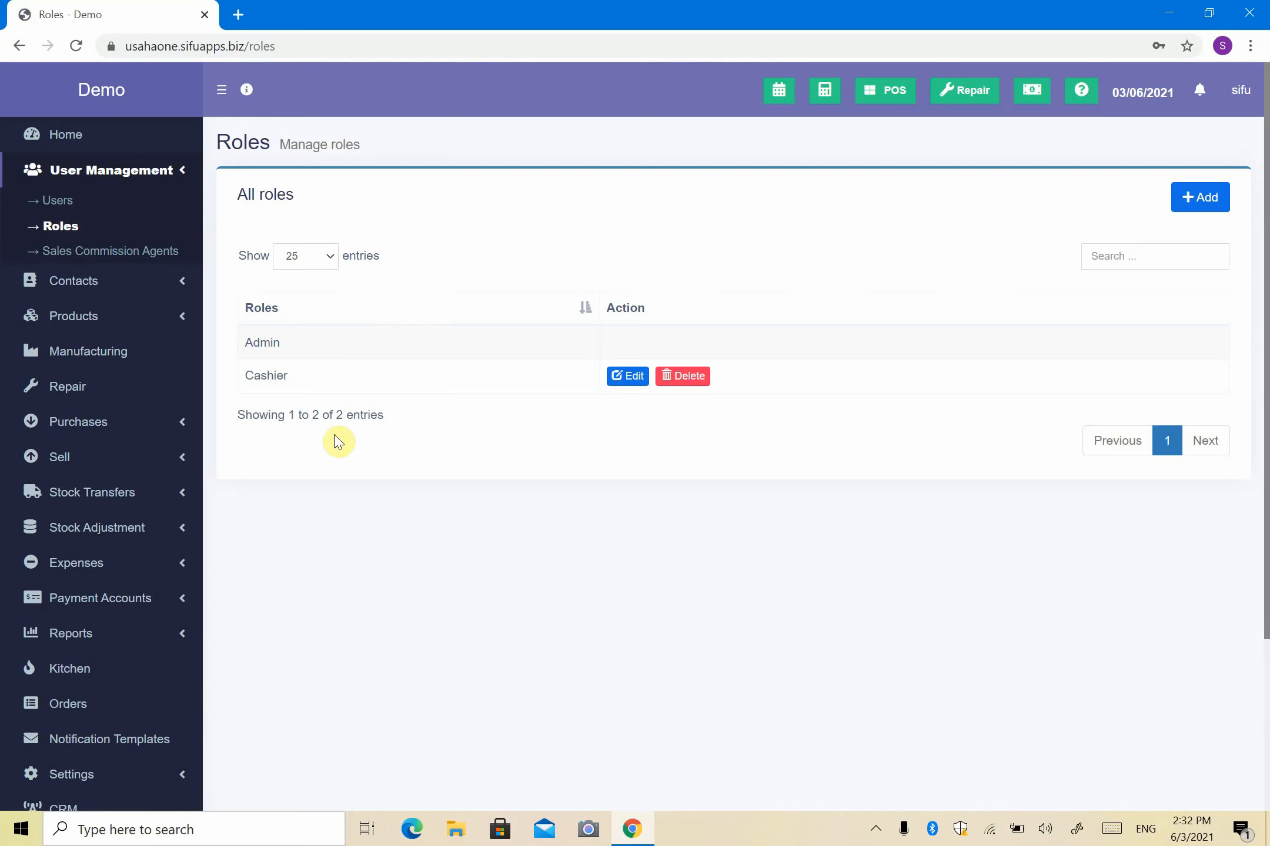
left_click(64, 200)
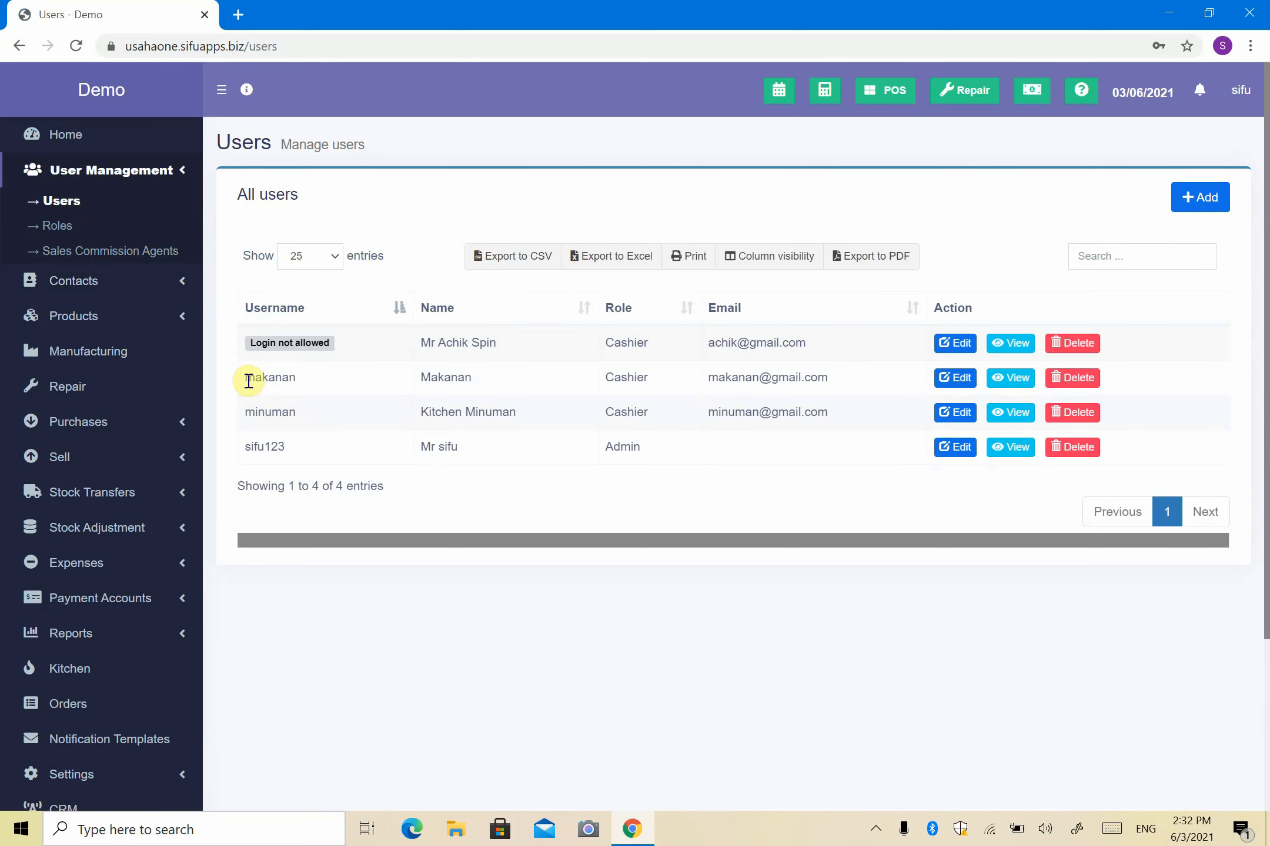
left_click_drag(246, 381, 296, 395)
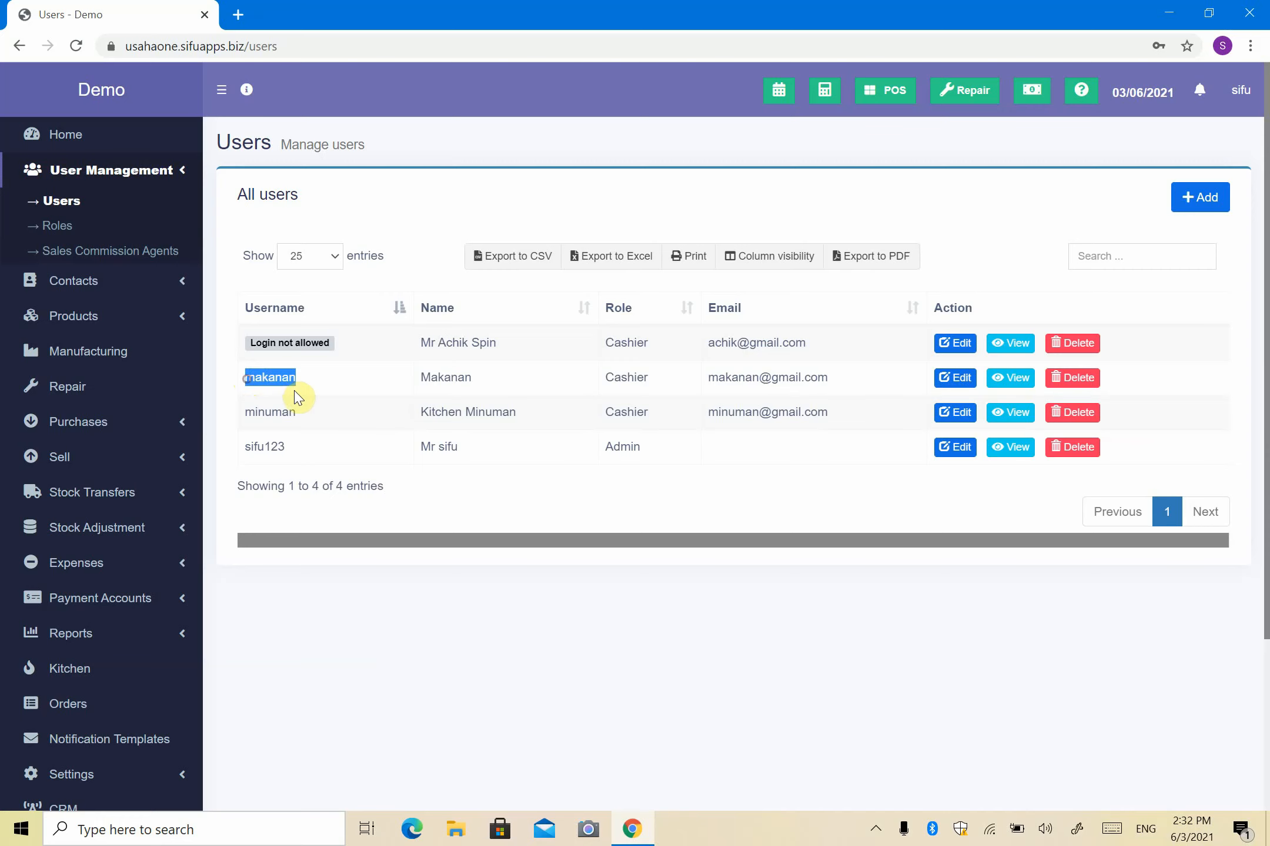
left_click(955, 388)
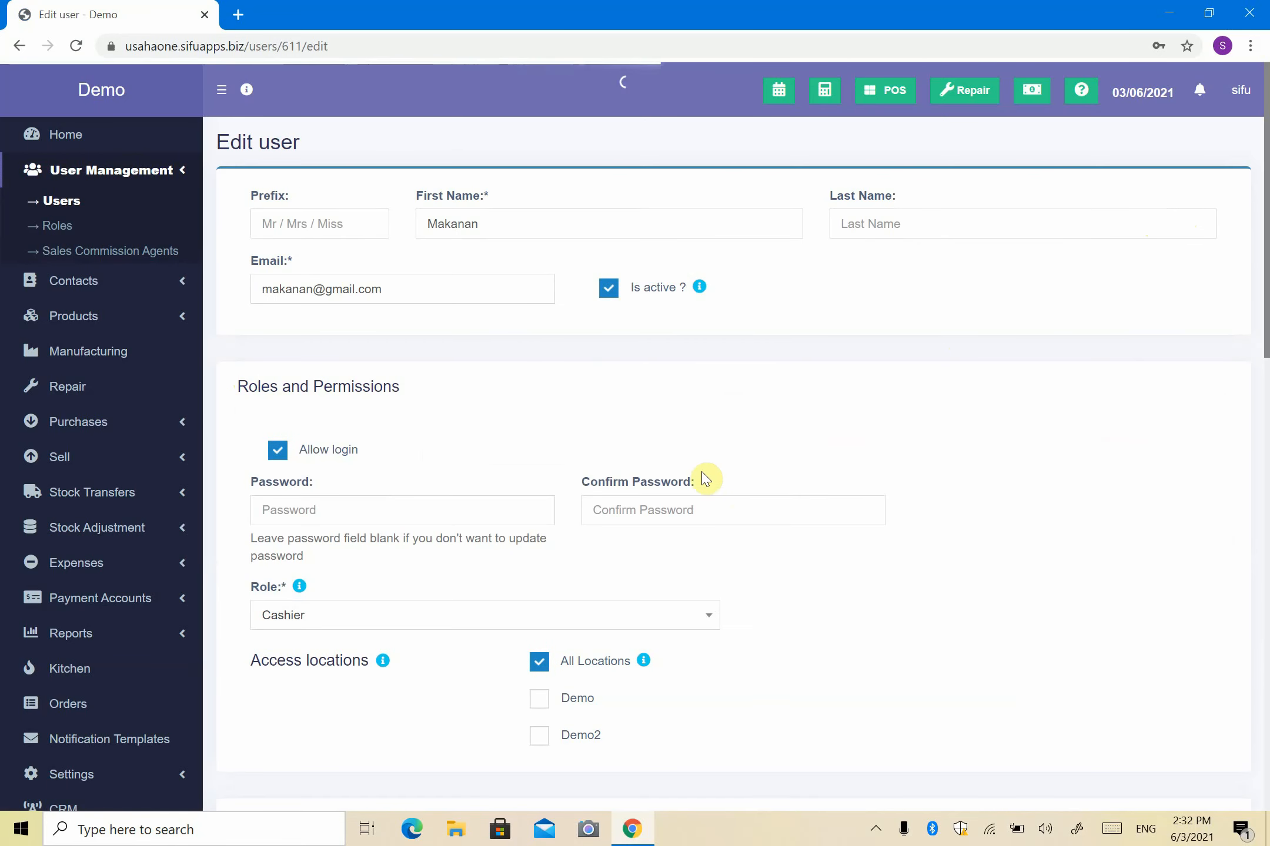
scroll(631, 481, "down", 3)
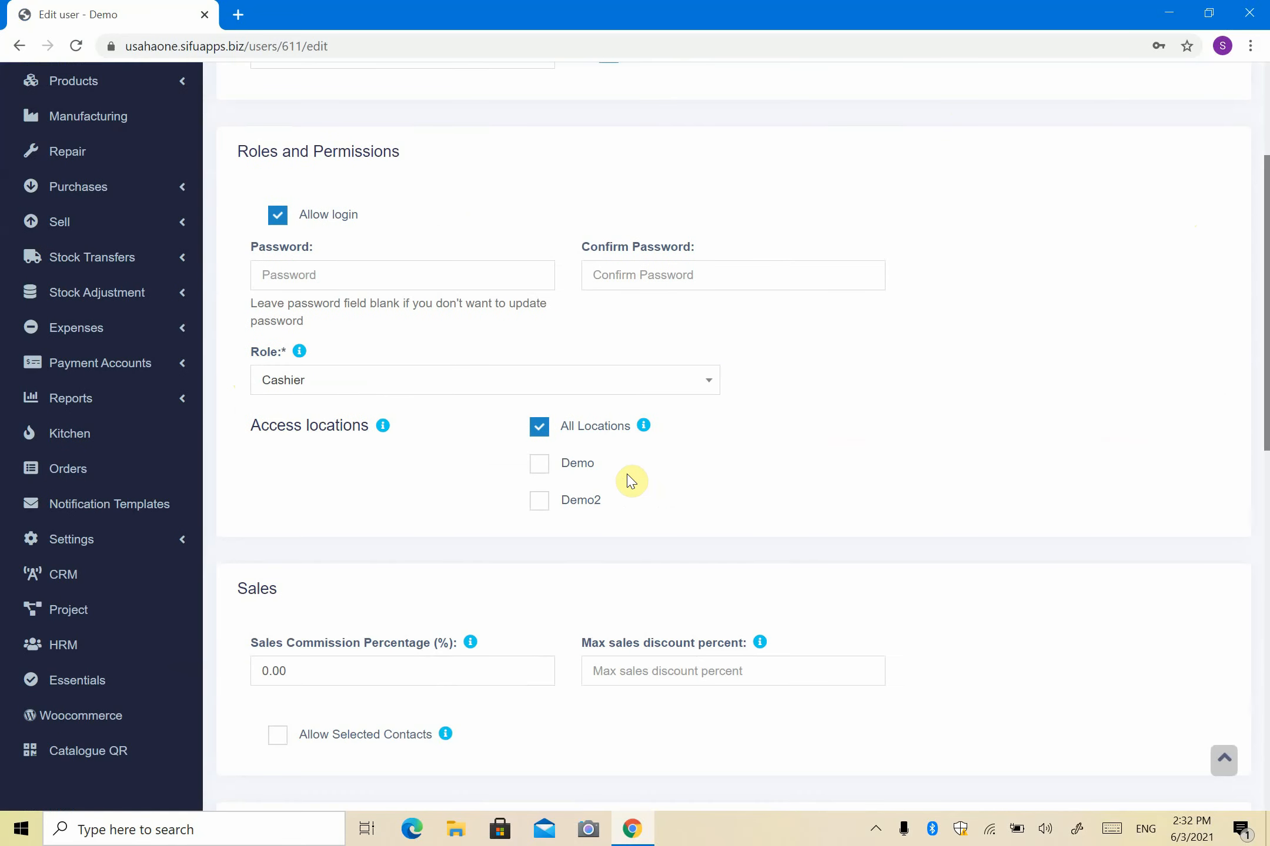
scroll(630, 481, "down", 5)
scroll(628, 481, "up", 8)
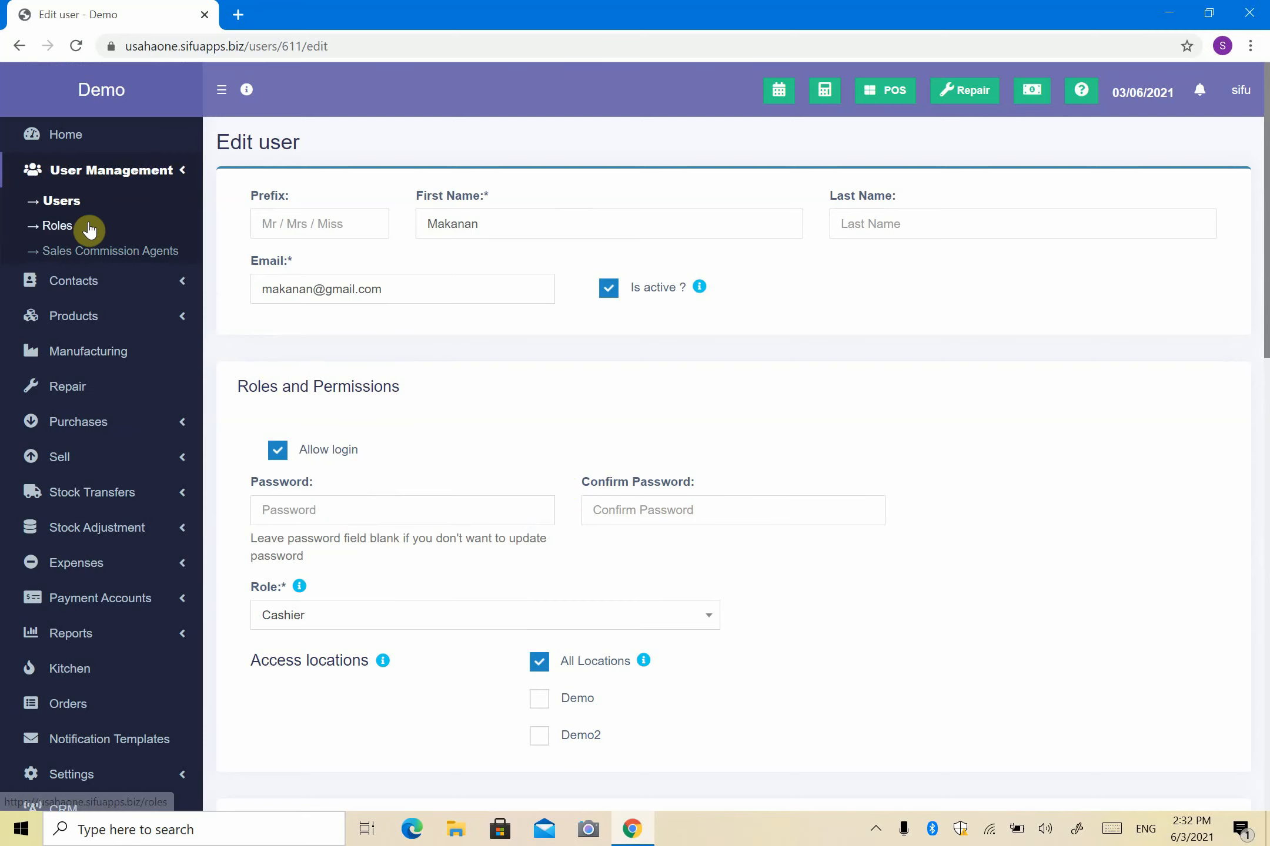
Open the Cashier role for editing and examine its Service staff user type and permissions
left_click(58, 236)
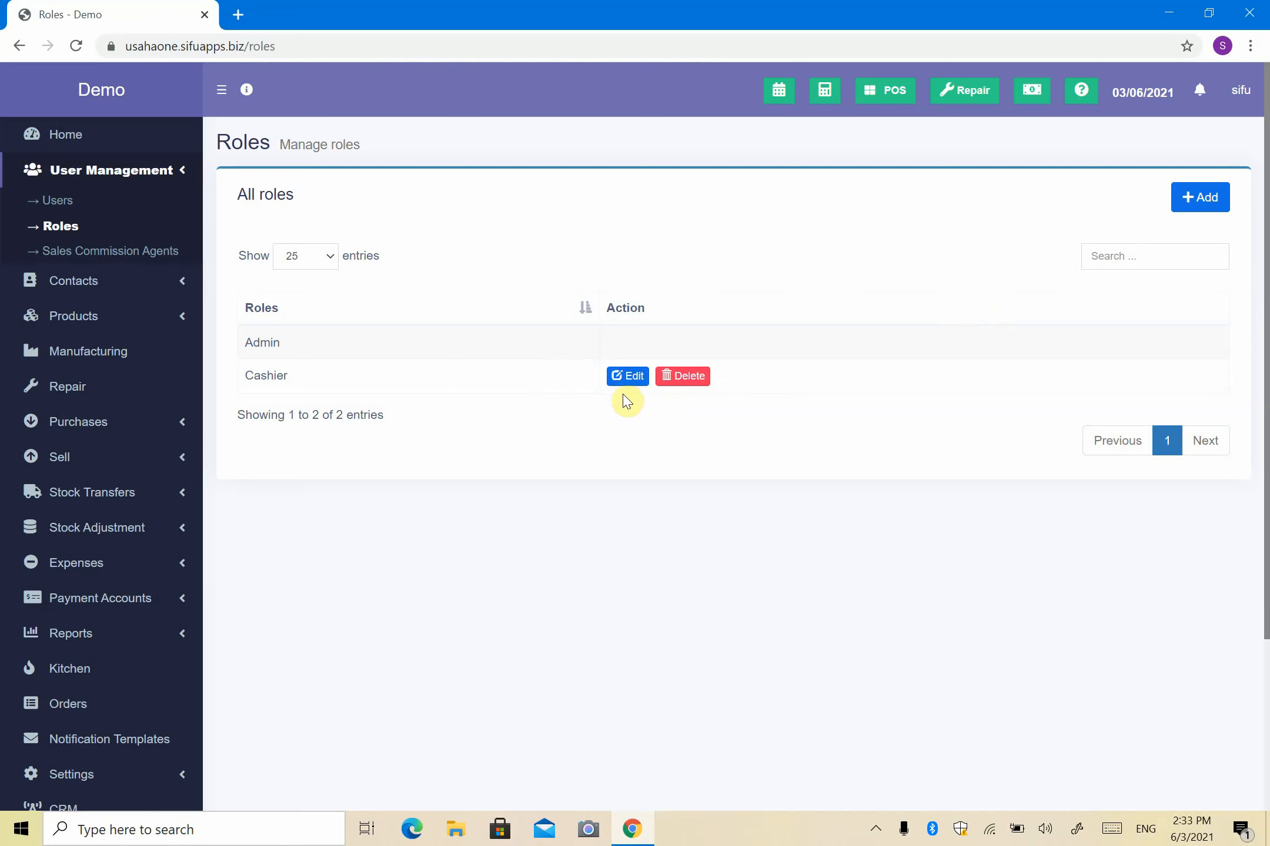
left_click(627, 379)
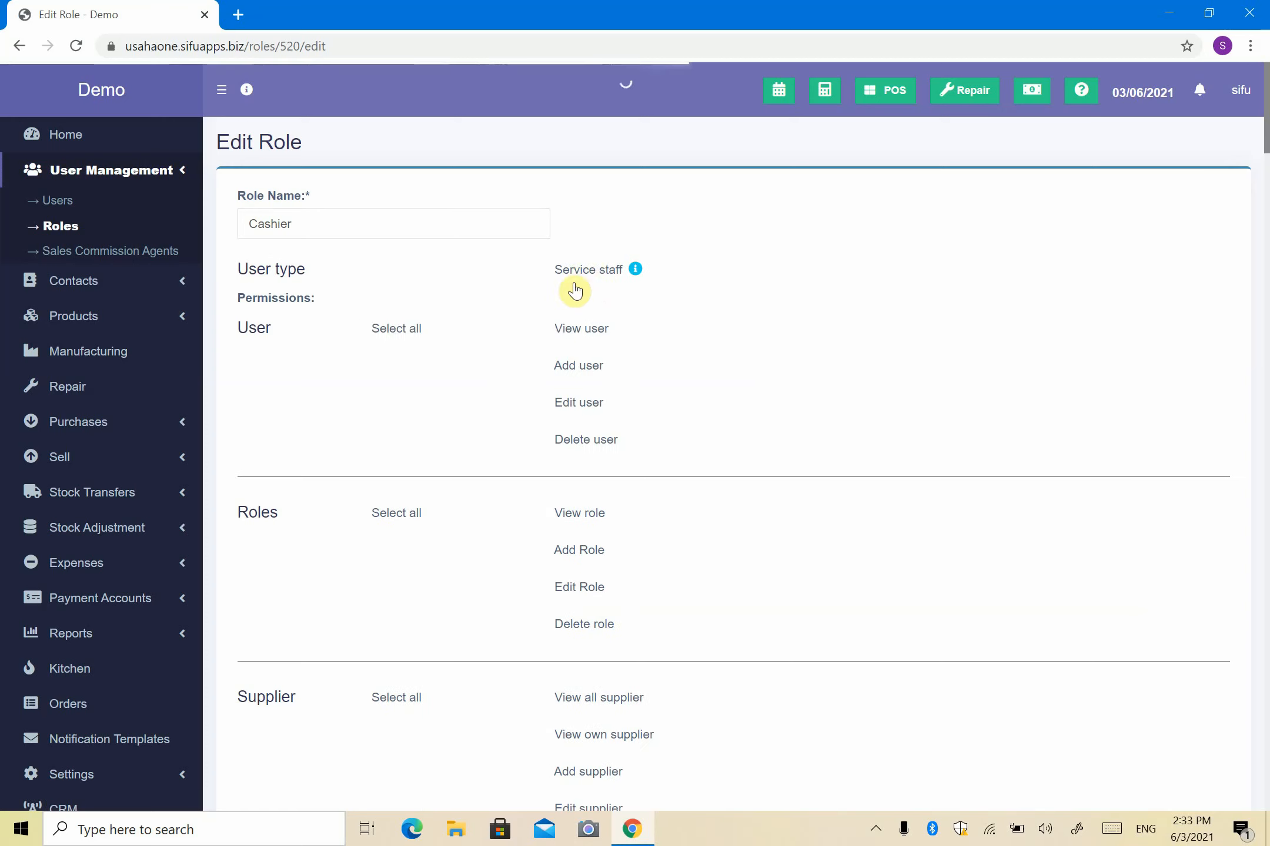
left_click(529, 272)
left_click(530, 271)
left_click(530, 271)
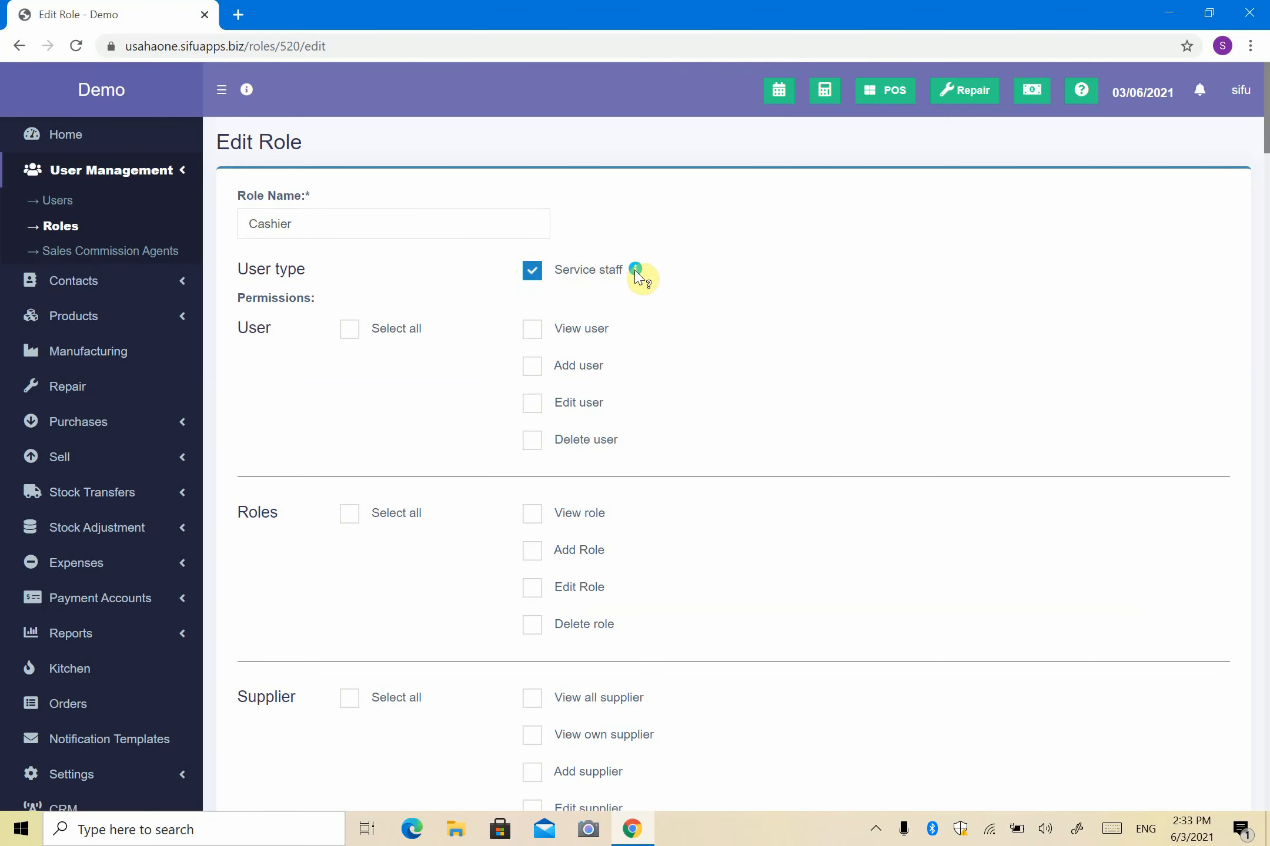
left_click(527, 272)
left_click(528, 271)
left_click(528, 272)
left_click(528, 271)
scroll(780, 558, "down", 20)
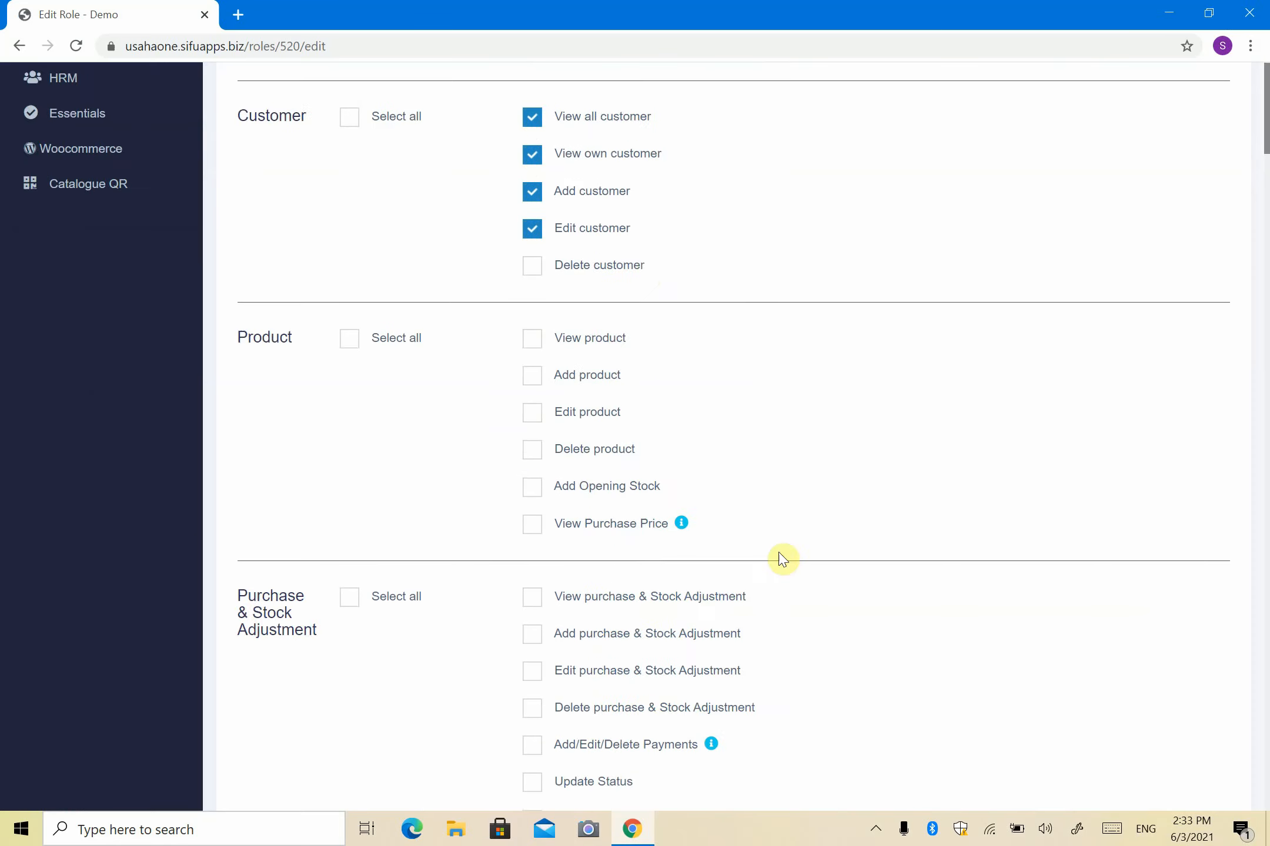
scroll(488, 569, "up", 20)
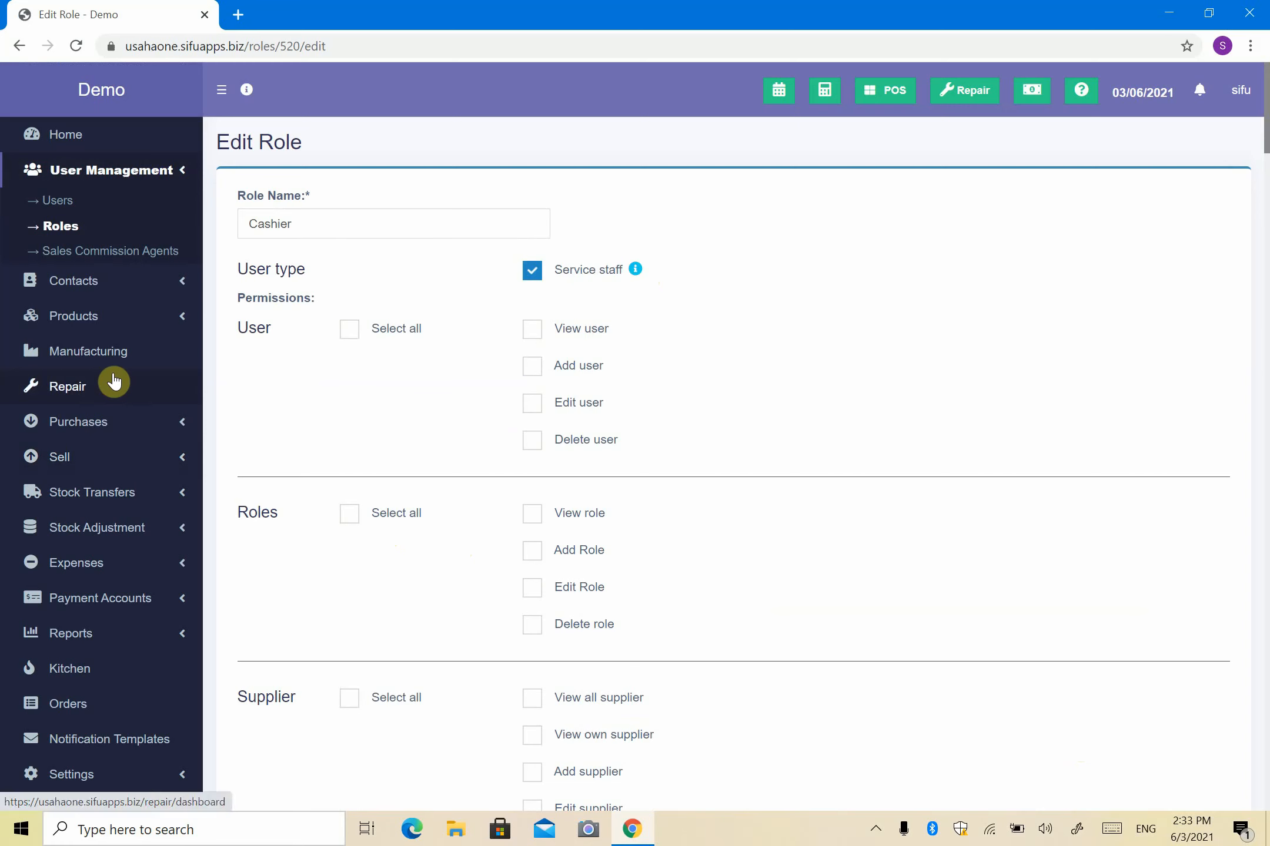
Start a POS sale with one Air Mineral and one Mee Goreng, without any topping modifiers
left_click(880, 103)
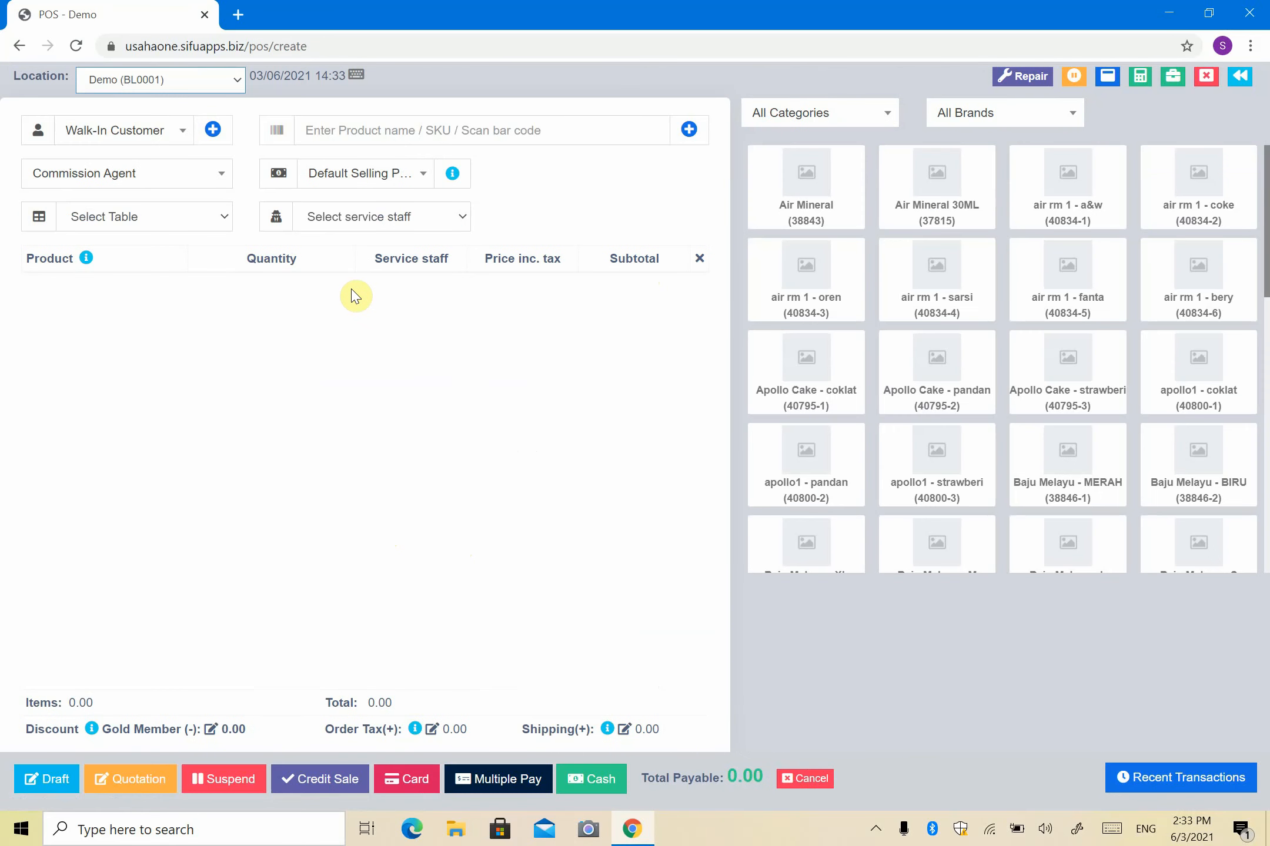
left_click(812, 206)
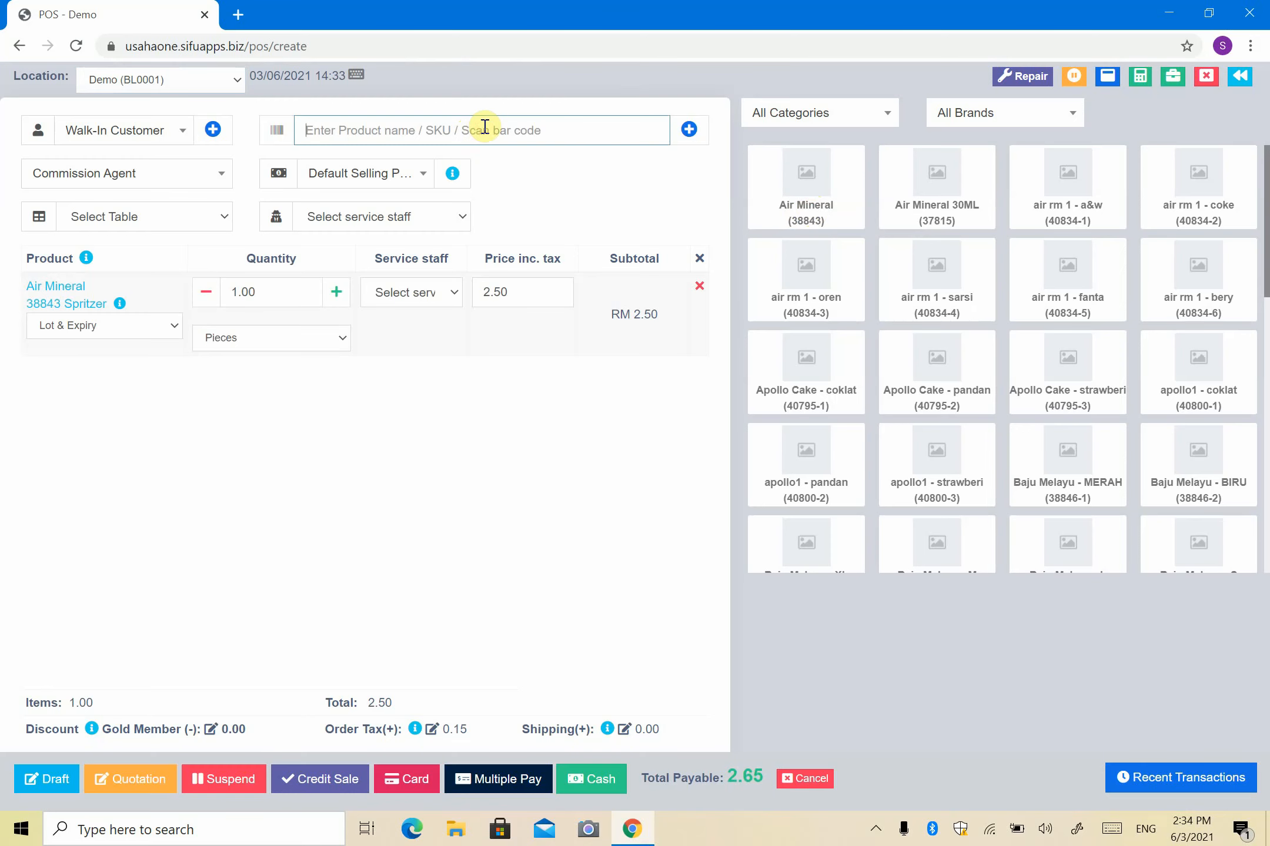
type("mee")
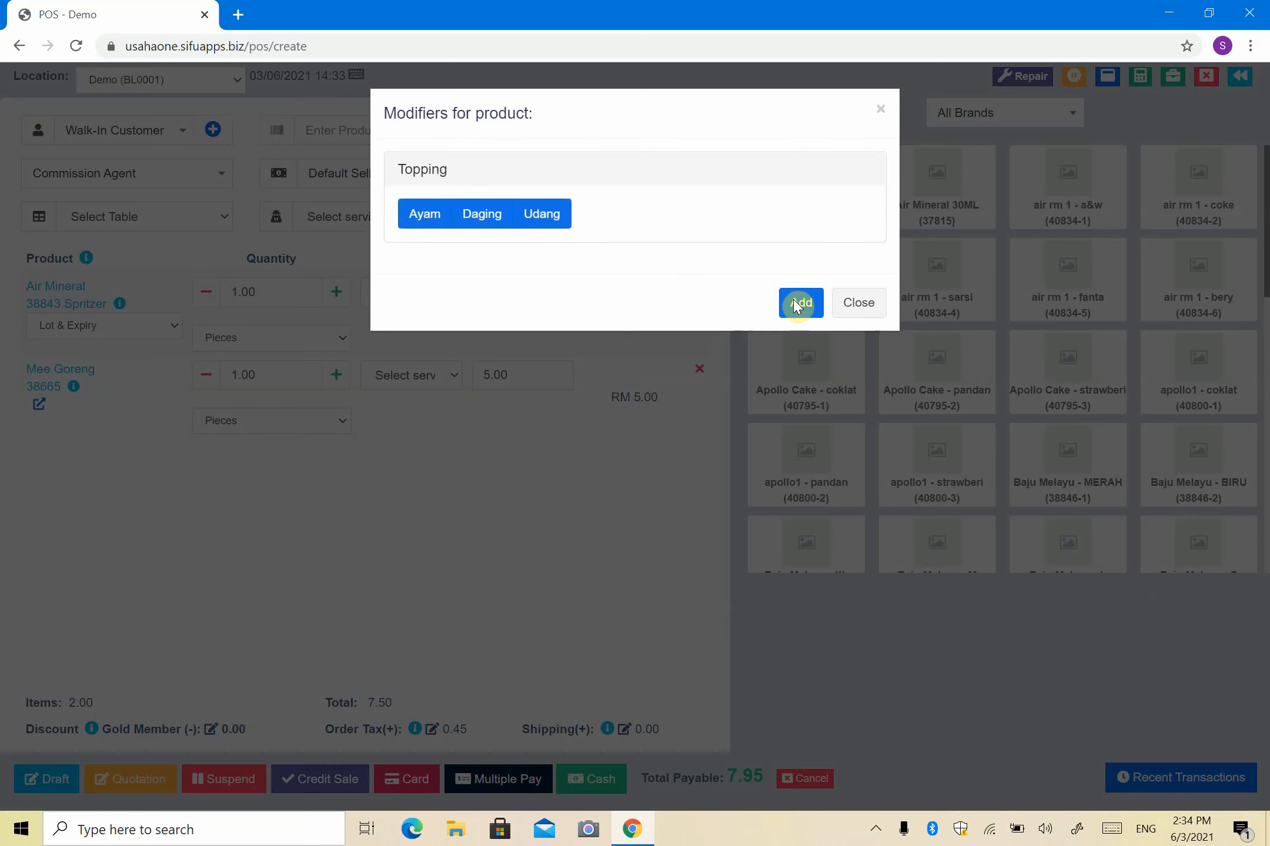
left_click(874, 310)
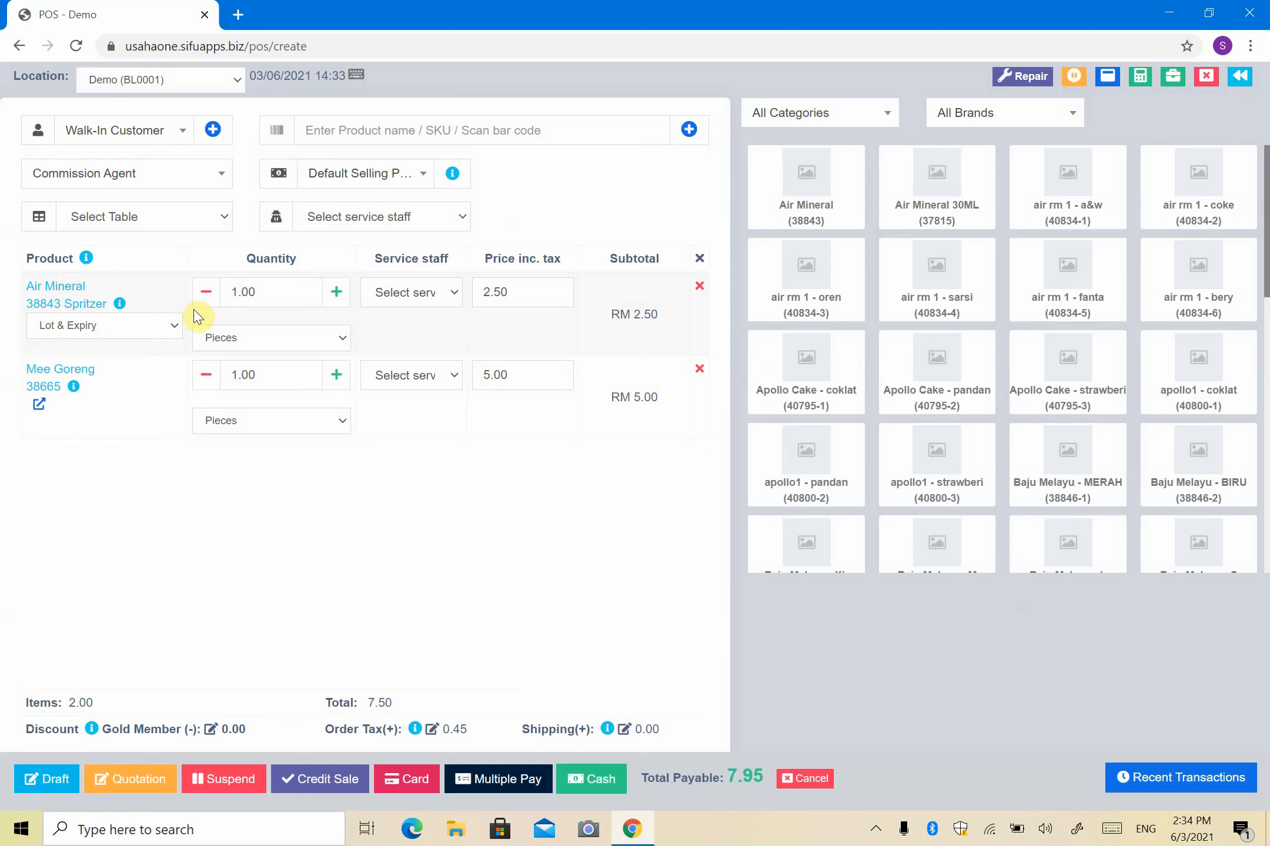
Assign Kitchen Minuman as service staff for the Air Mineral line and Makanan for the Mee Goreng line
left_click(449, 303)
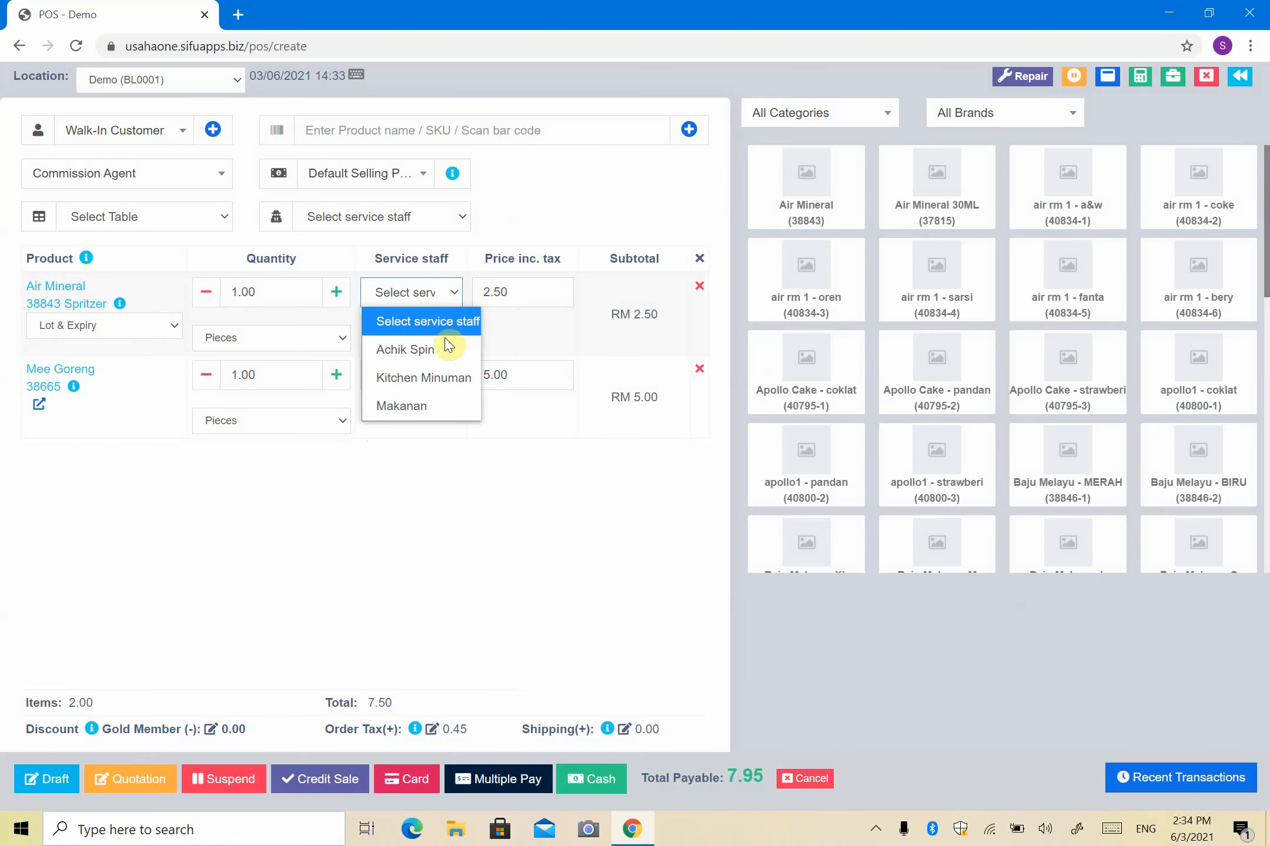
left_click(459, 378)
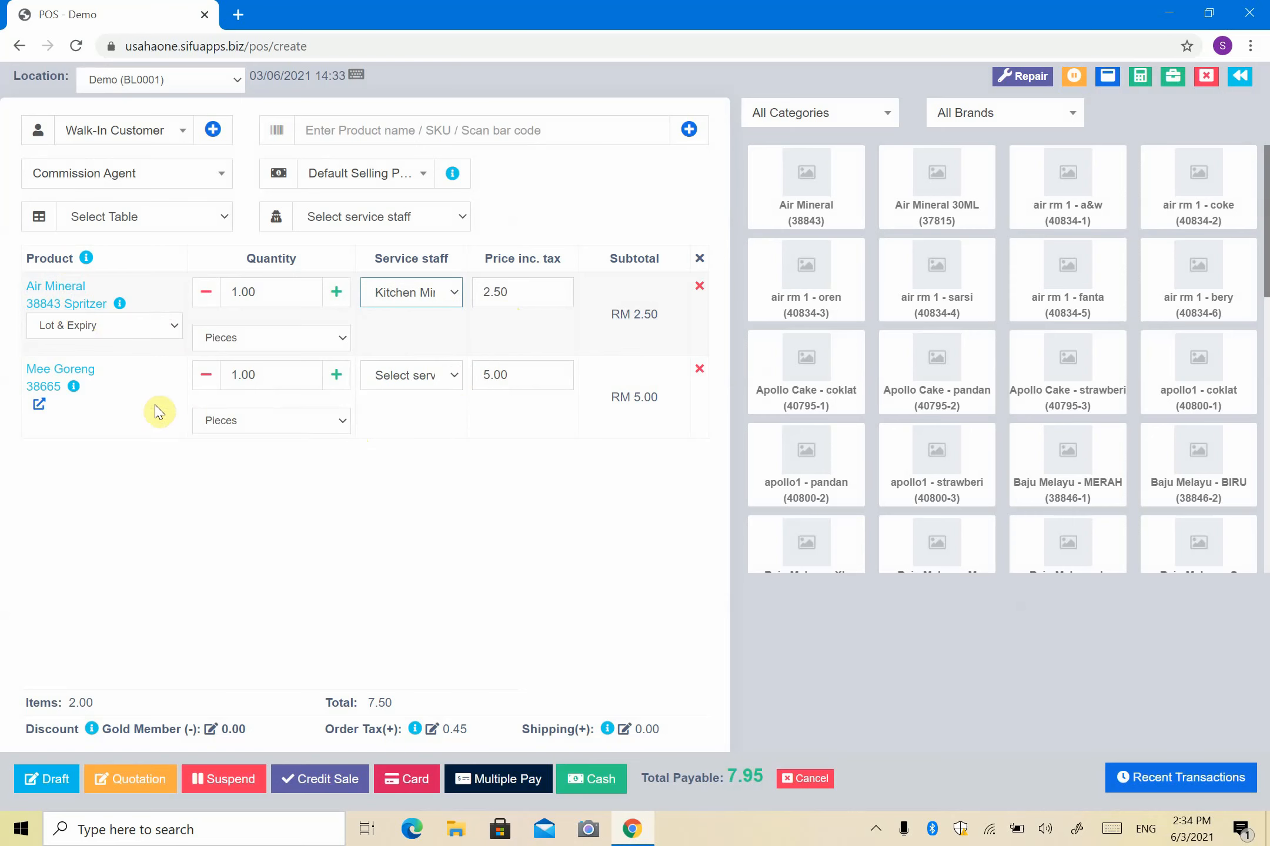
left_click(444, 392)
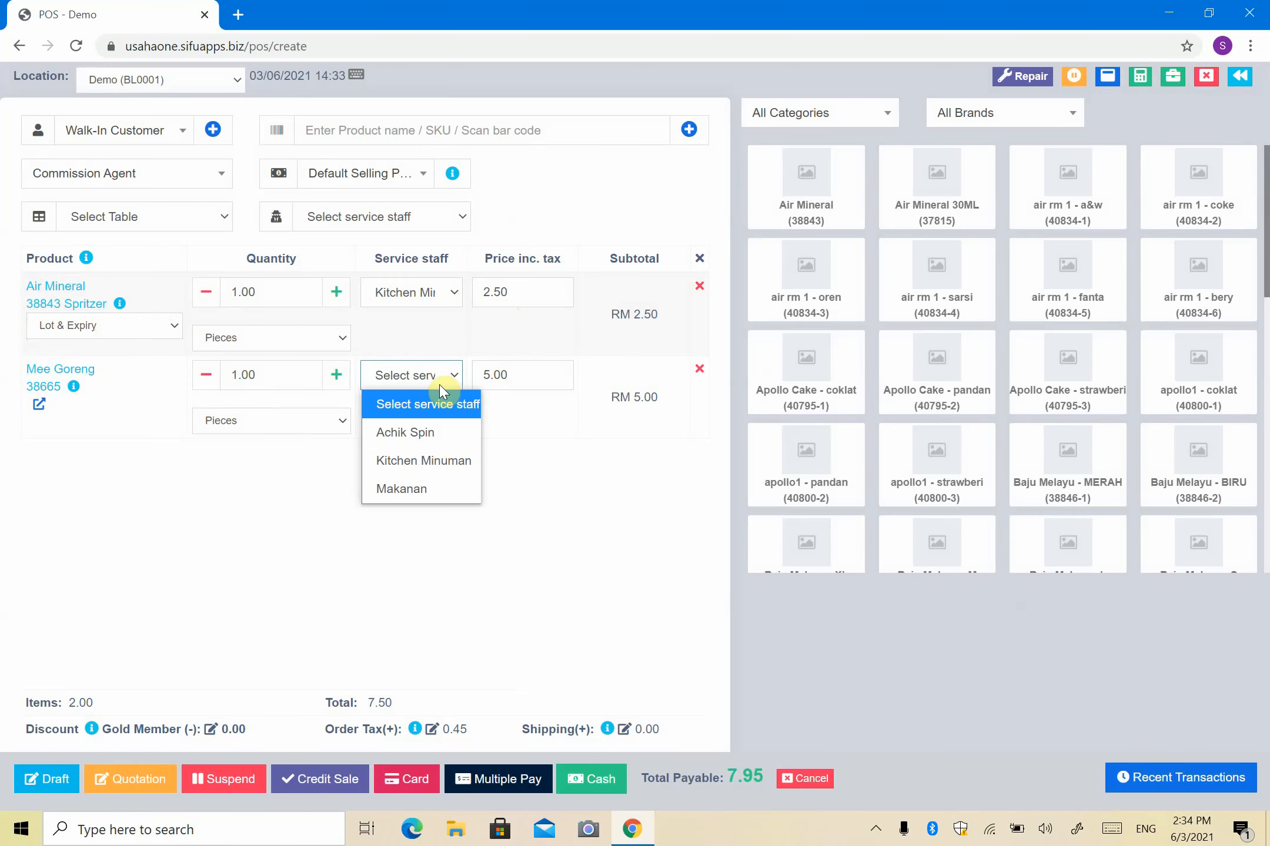
left_click(429, 488)
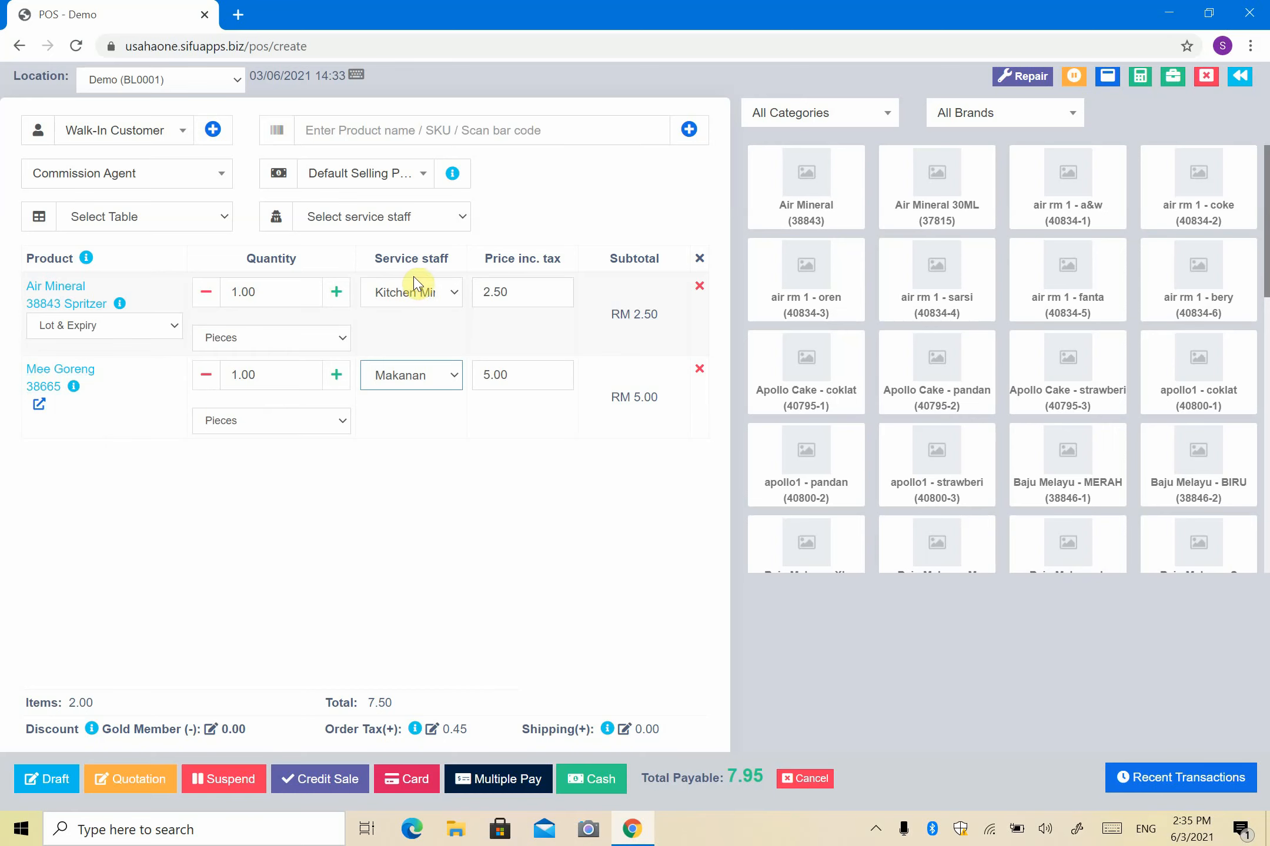
left_click(437, 515)
Assign the first listed staff member as the whole order's service staff and complete the sale in cash without printing the receipt
left_click(399, 216)
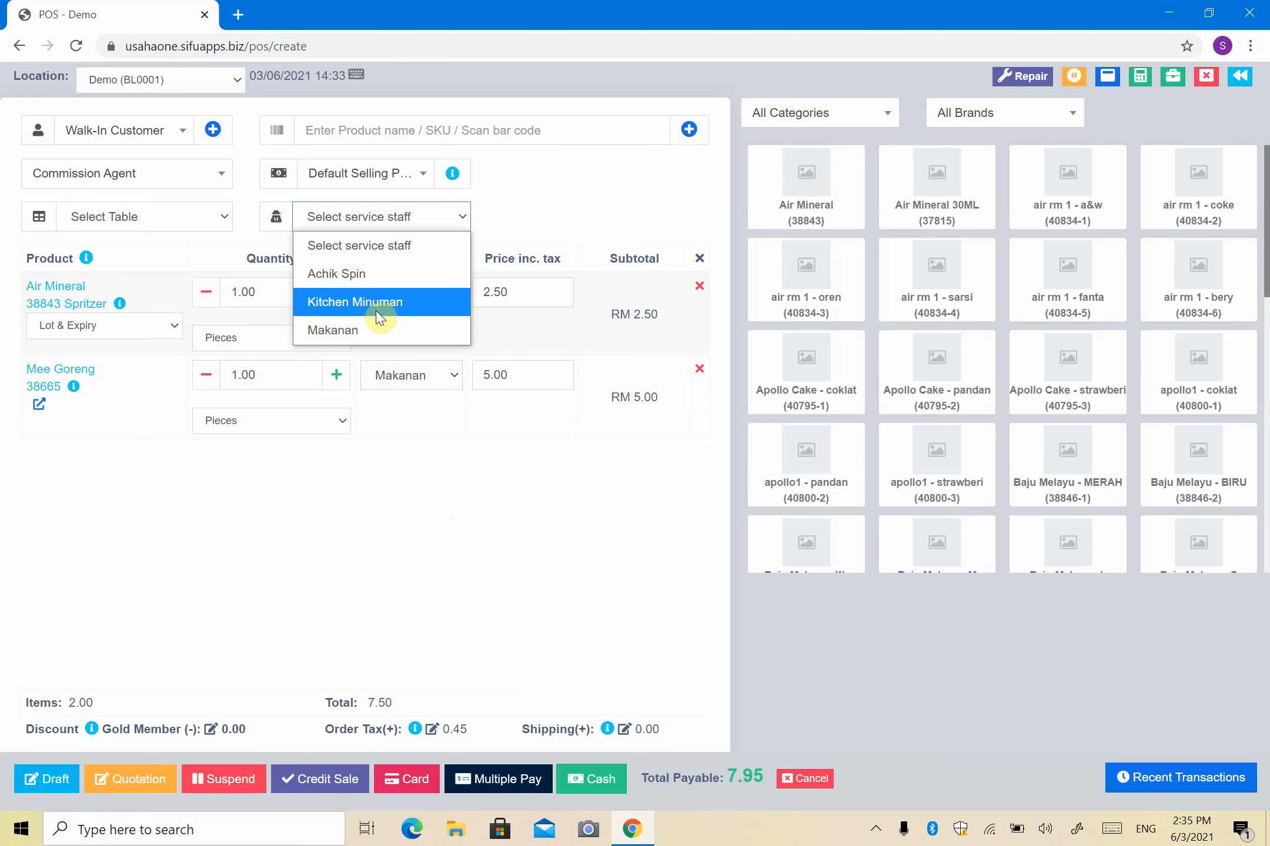
left_click(376, 274)
left_click(591, 231)
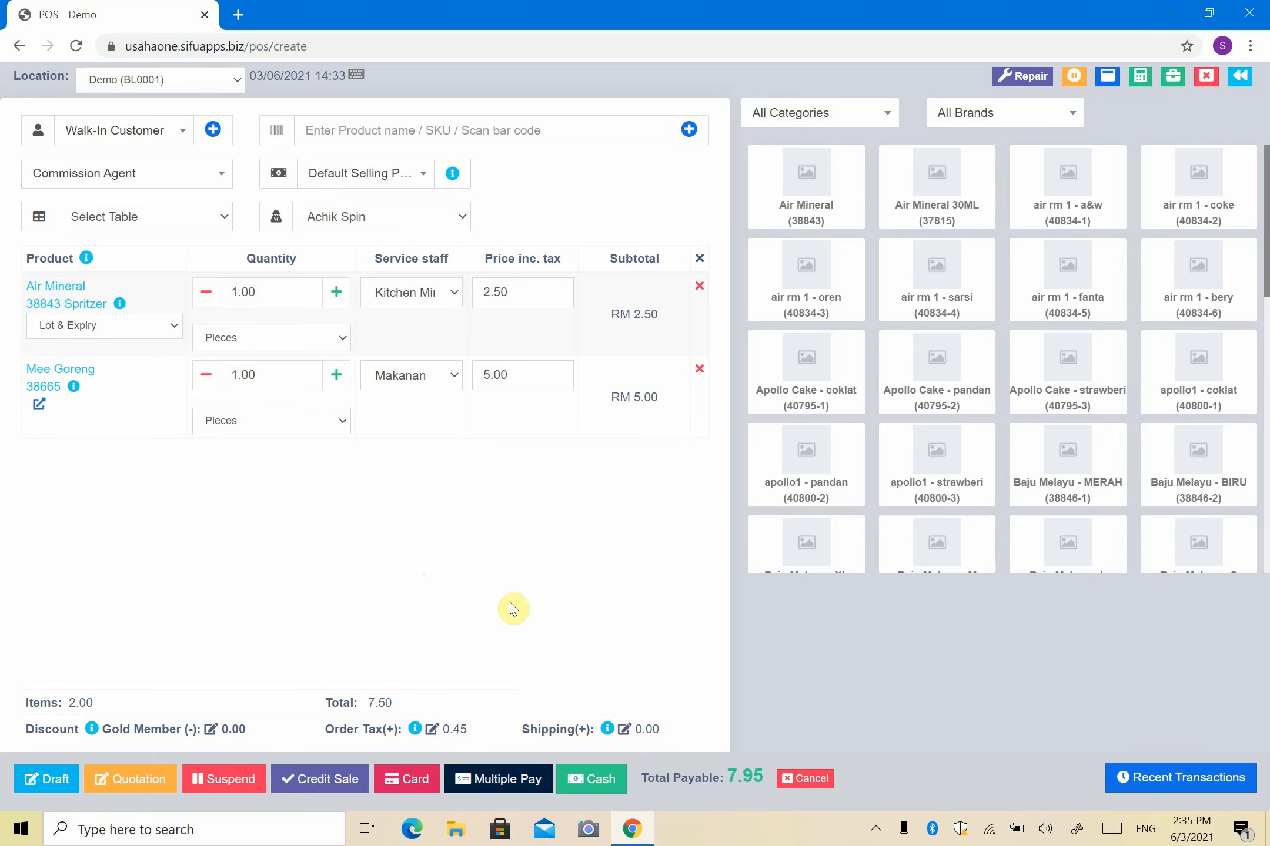
left_click(582, 779)
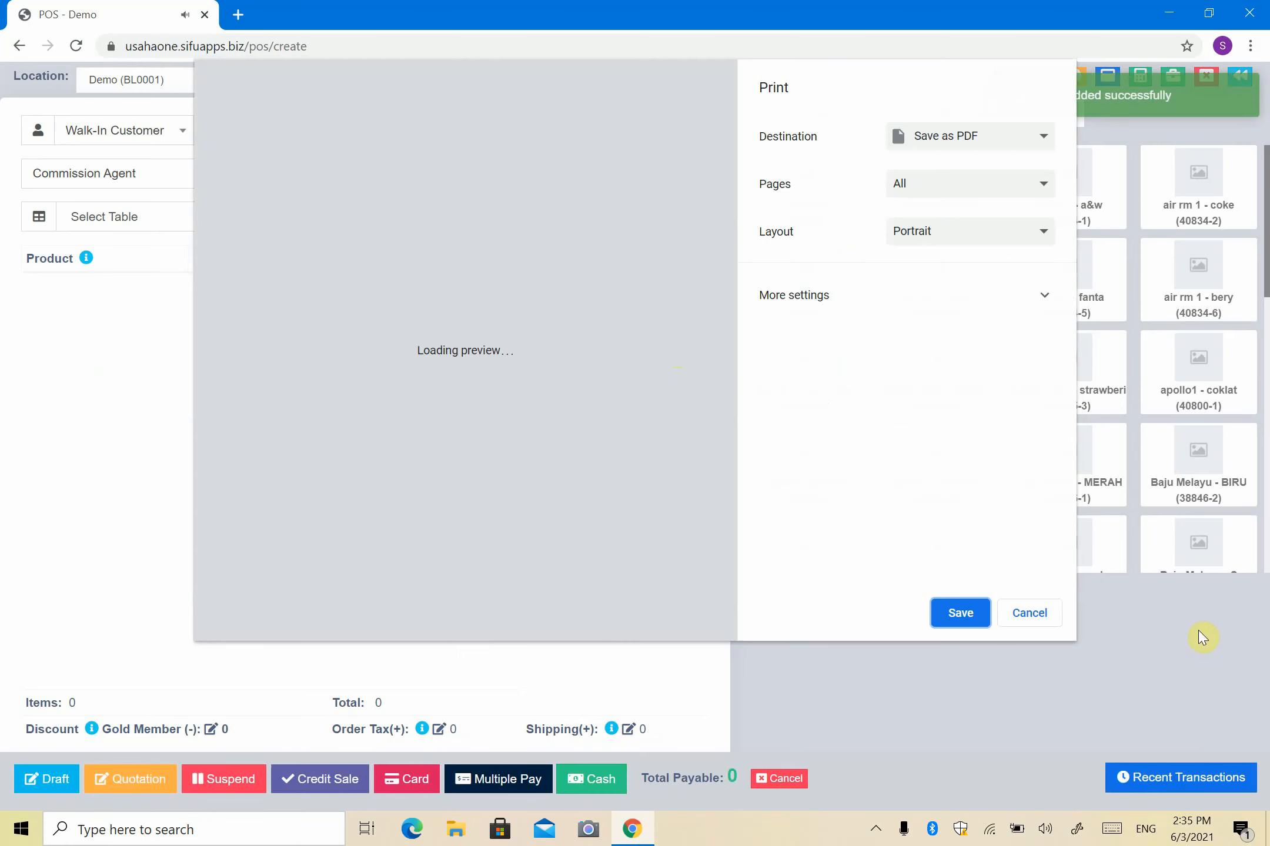
left_click(1024, 615)
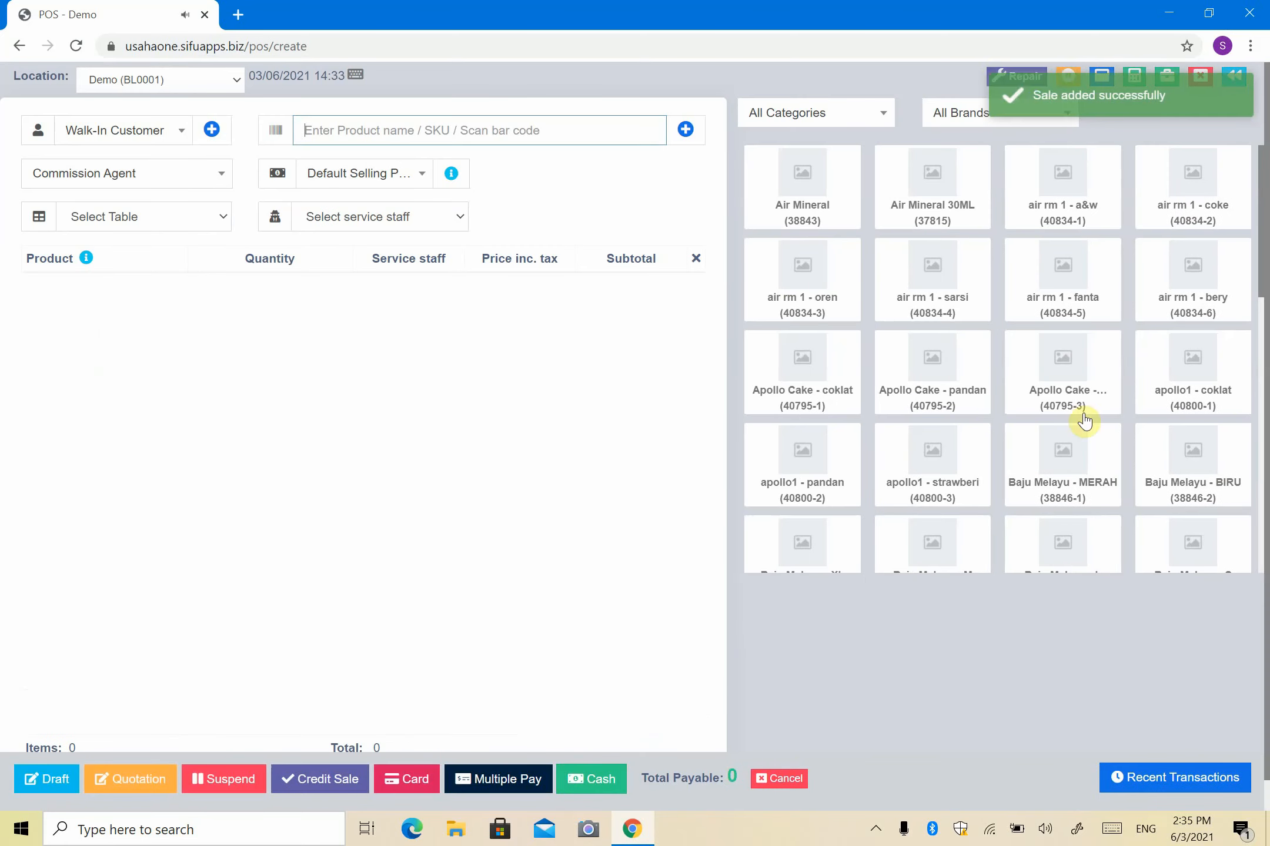
Leave the POS sale screen, open the restaurant Orders page and filter the orders by service staff Kitchen Minuman
left_click(1236, 88)
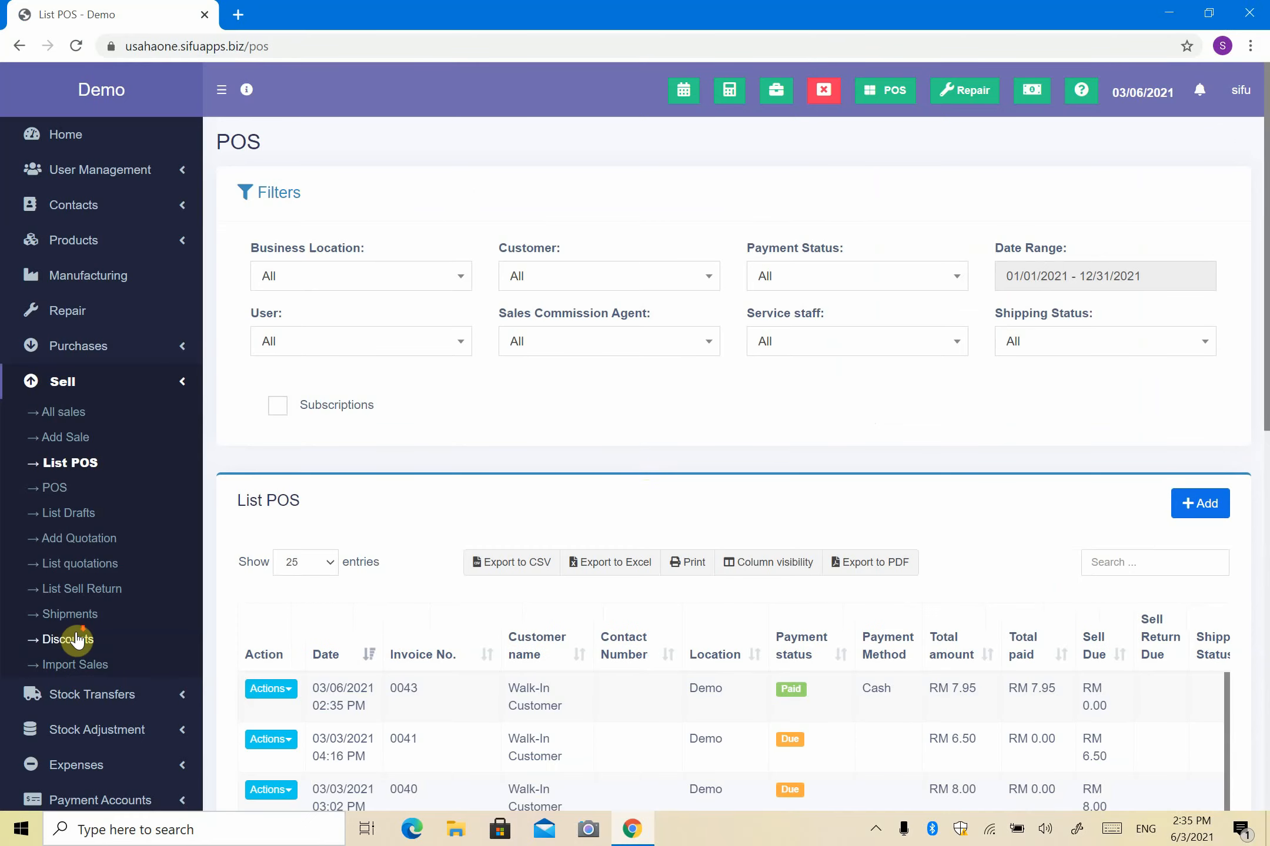
scroll(82, 635, "down", 5)
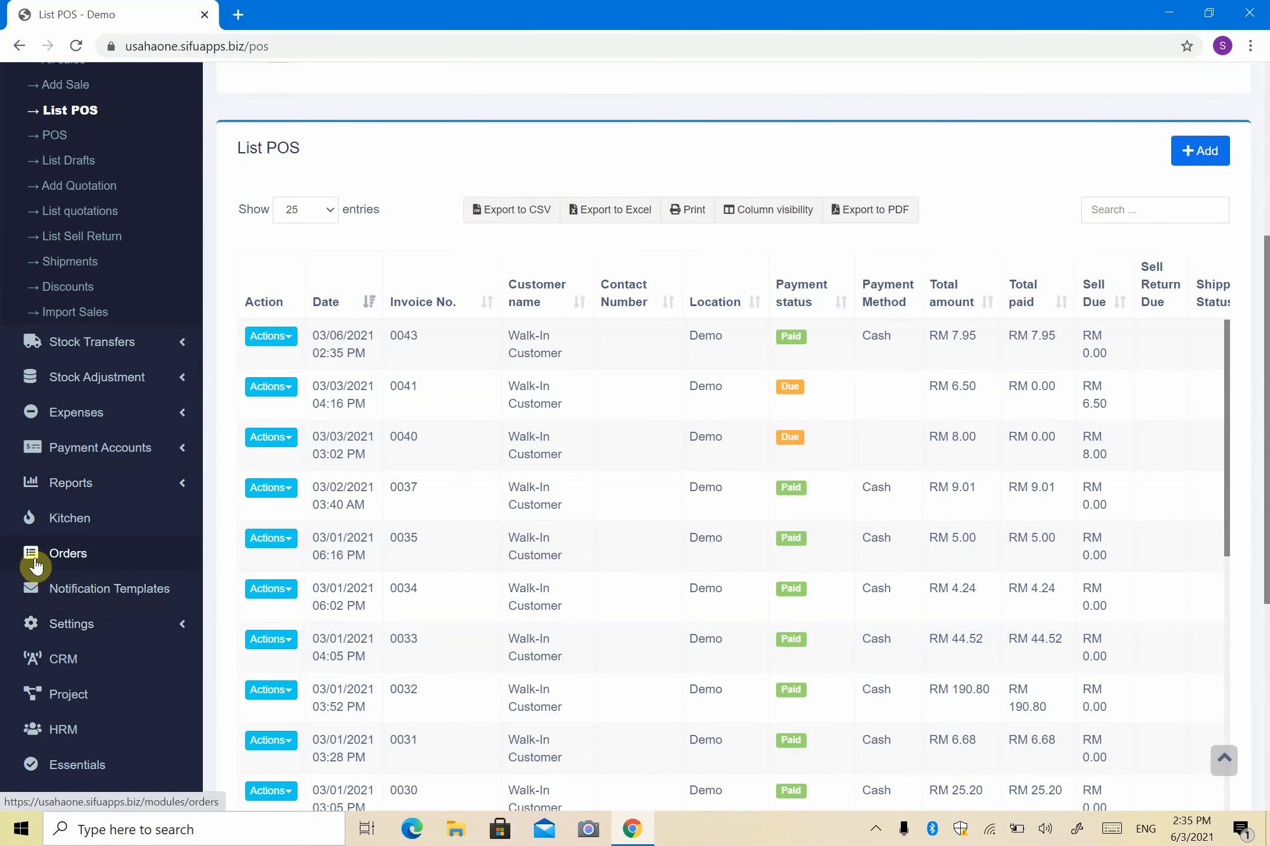
left_click(48, 565)
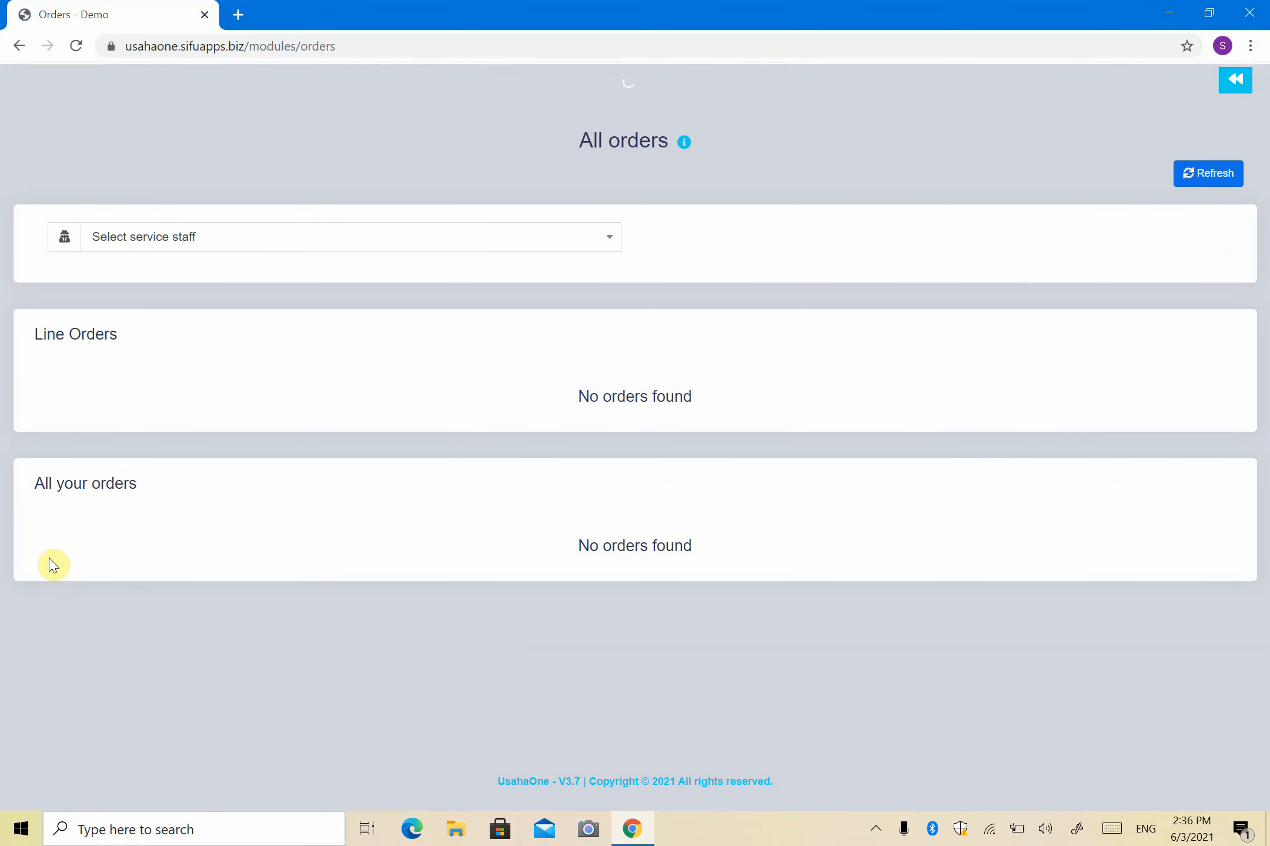
left_click(409, 260)
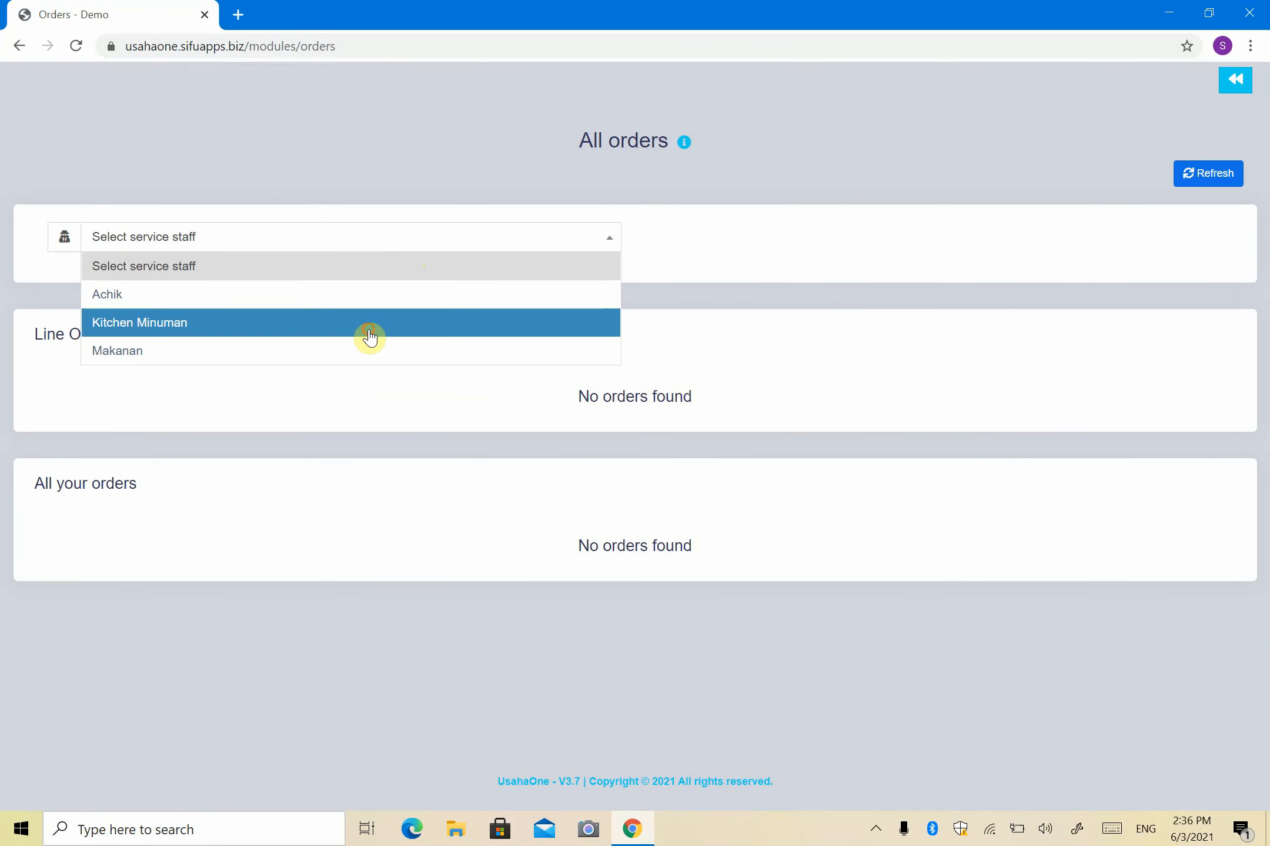
left_click(369, 330)
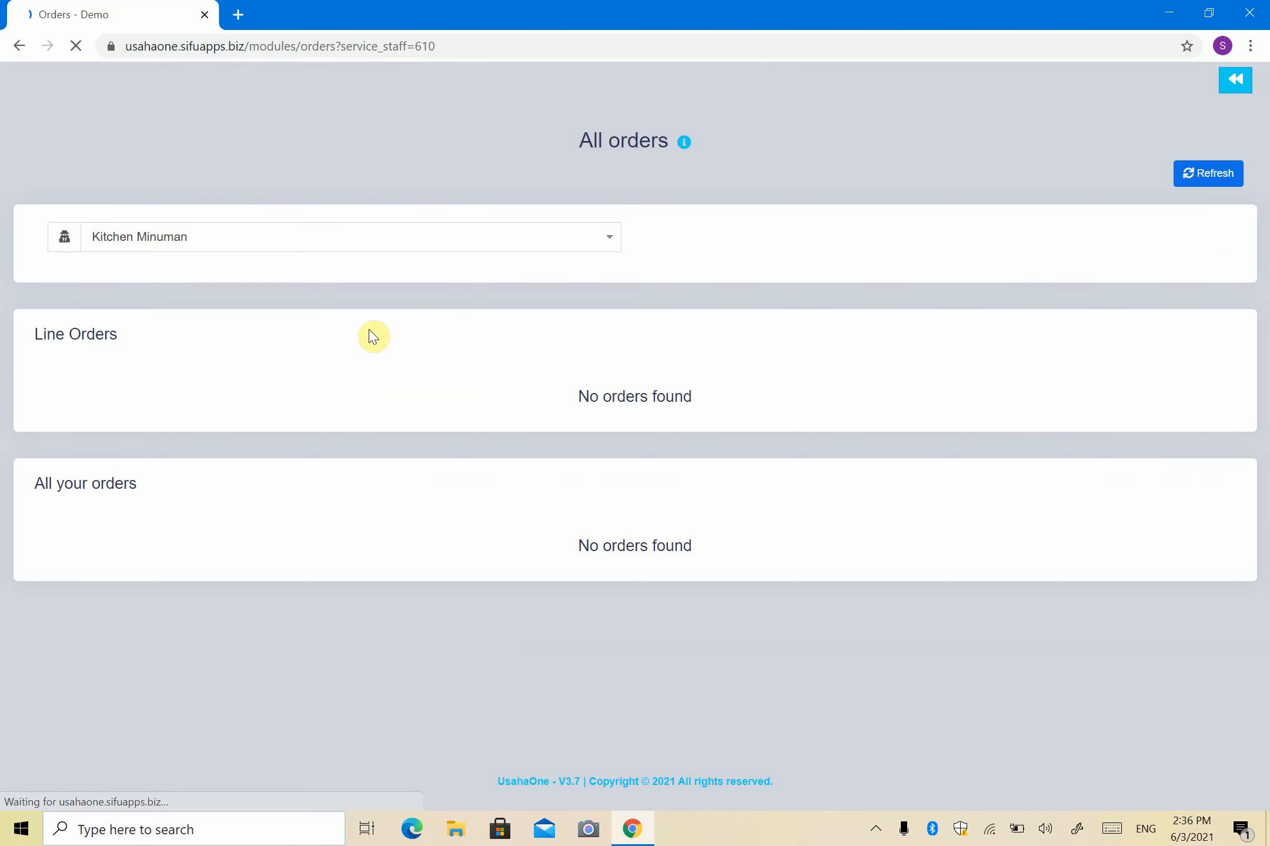
Check the time and product of Kitchen Minuman's new Air Mineral line order and mark it as served
scroll(290, 560, "down", 3)
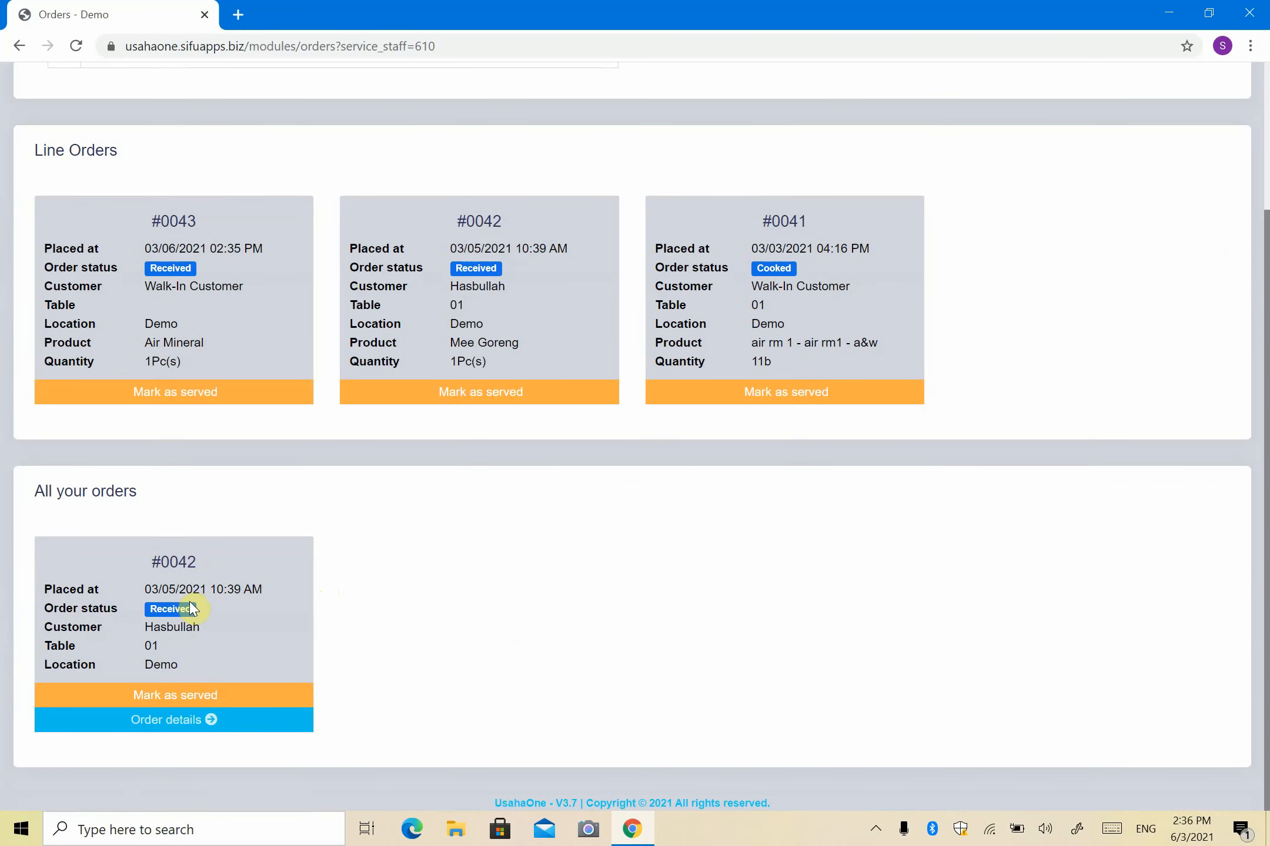
scroll(227, 559, "up", 2)
left_click_drag(145, 366, 234, 369)
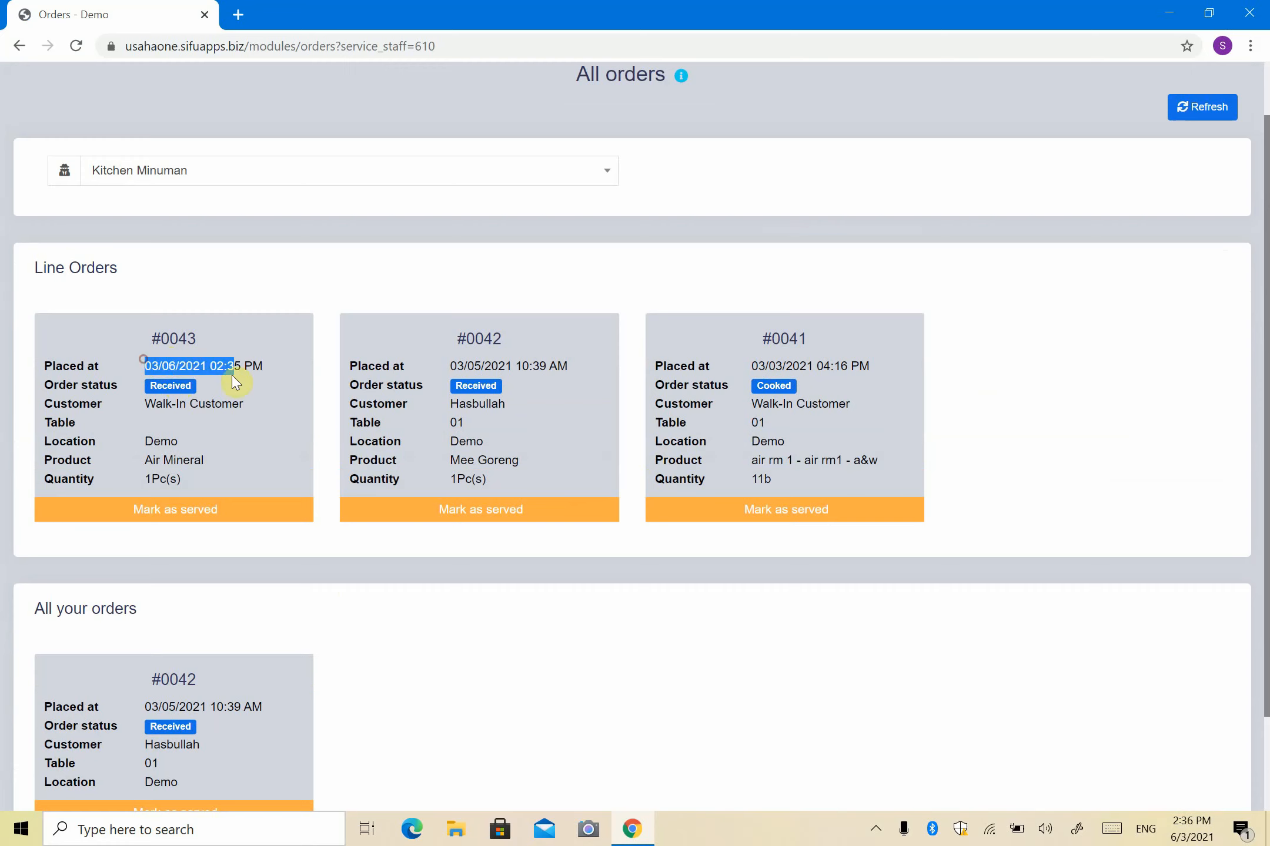
left_click_drag(146, 460, 200, 460)
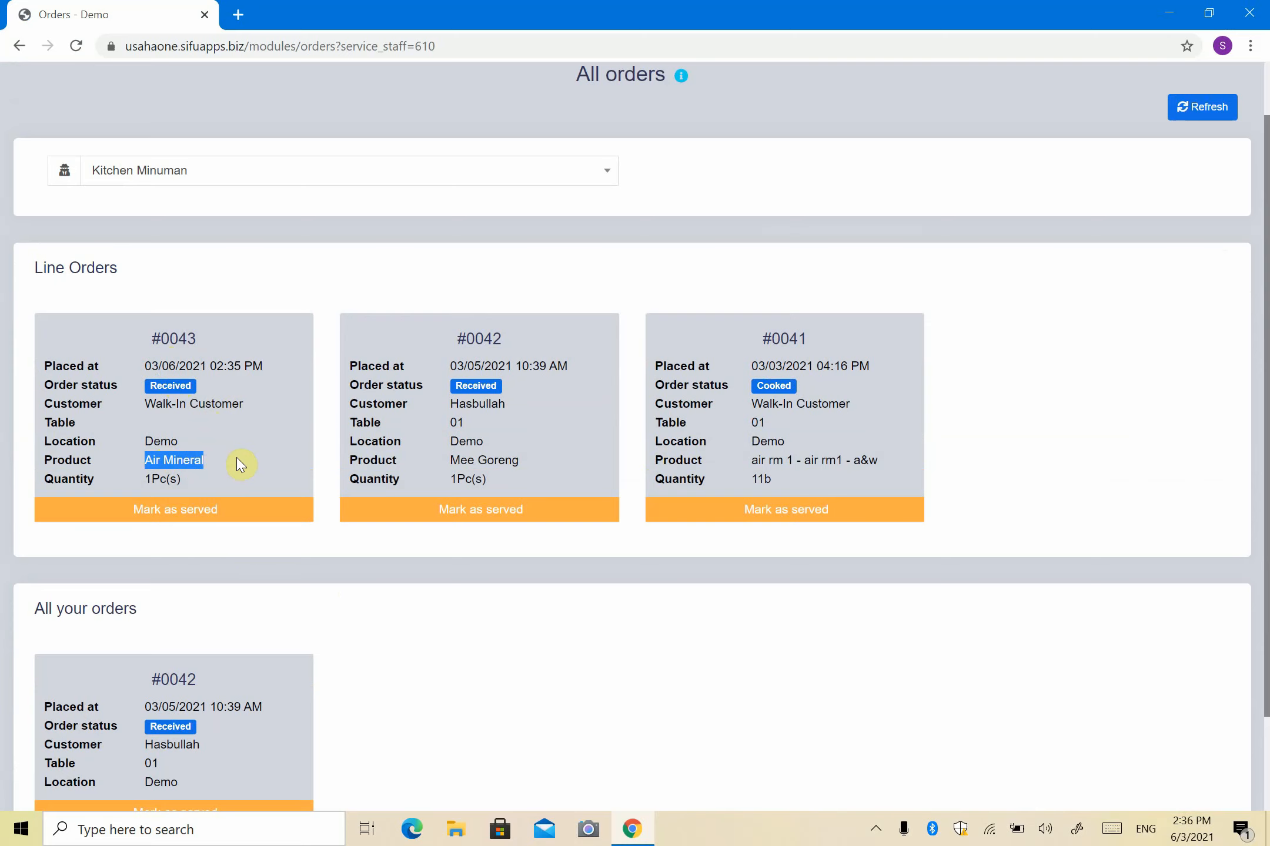
scroll(241, 468, "down", 2)
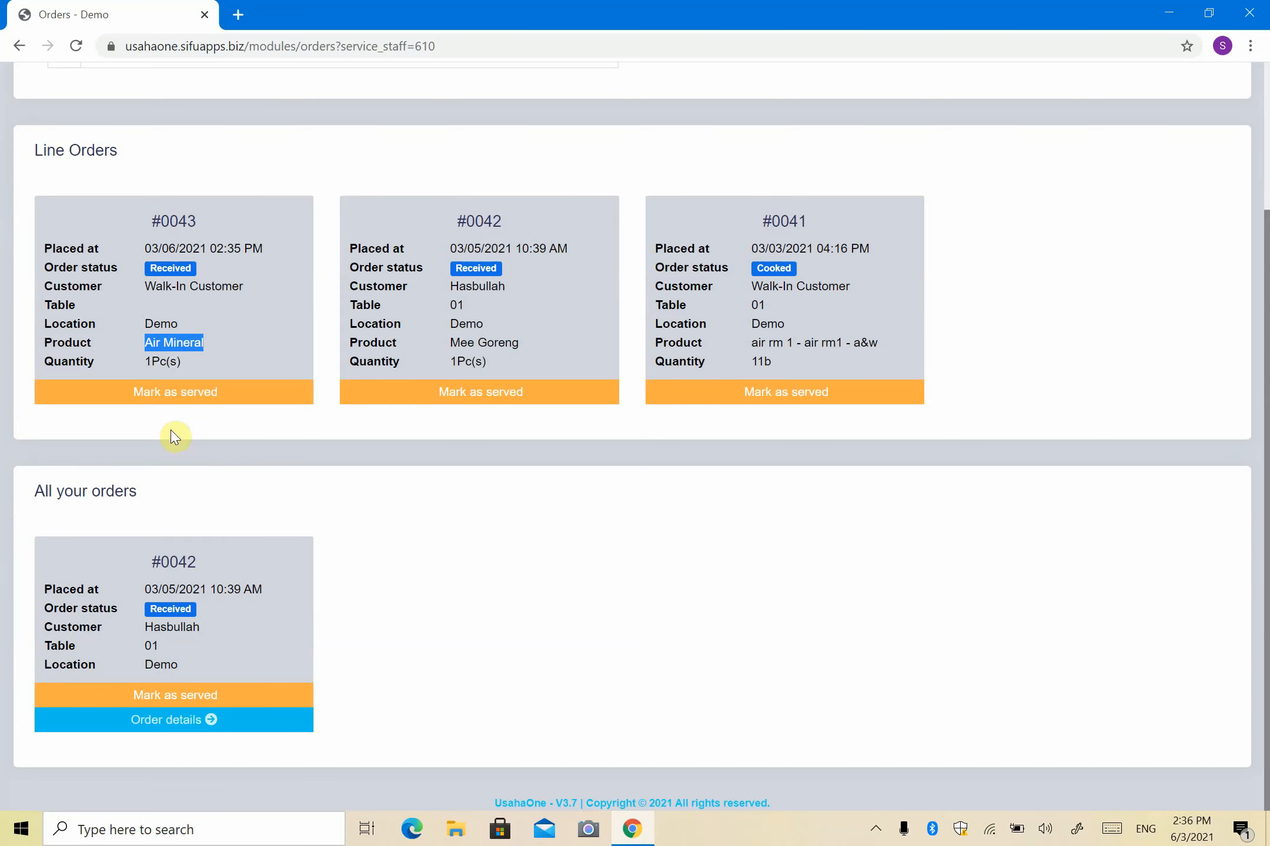
left_click(179, 405)
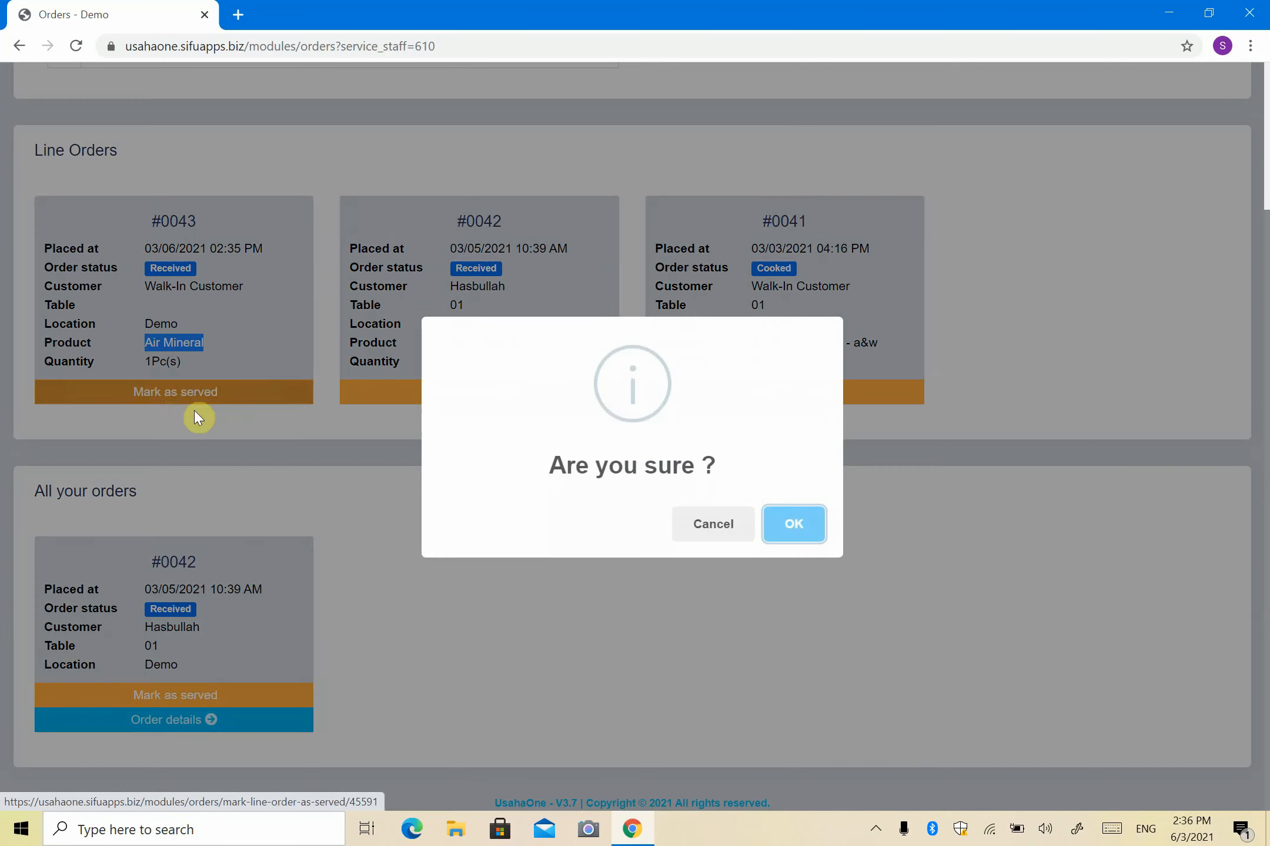
left_click(800, 533)
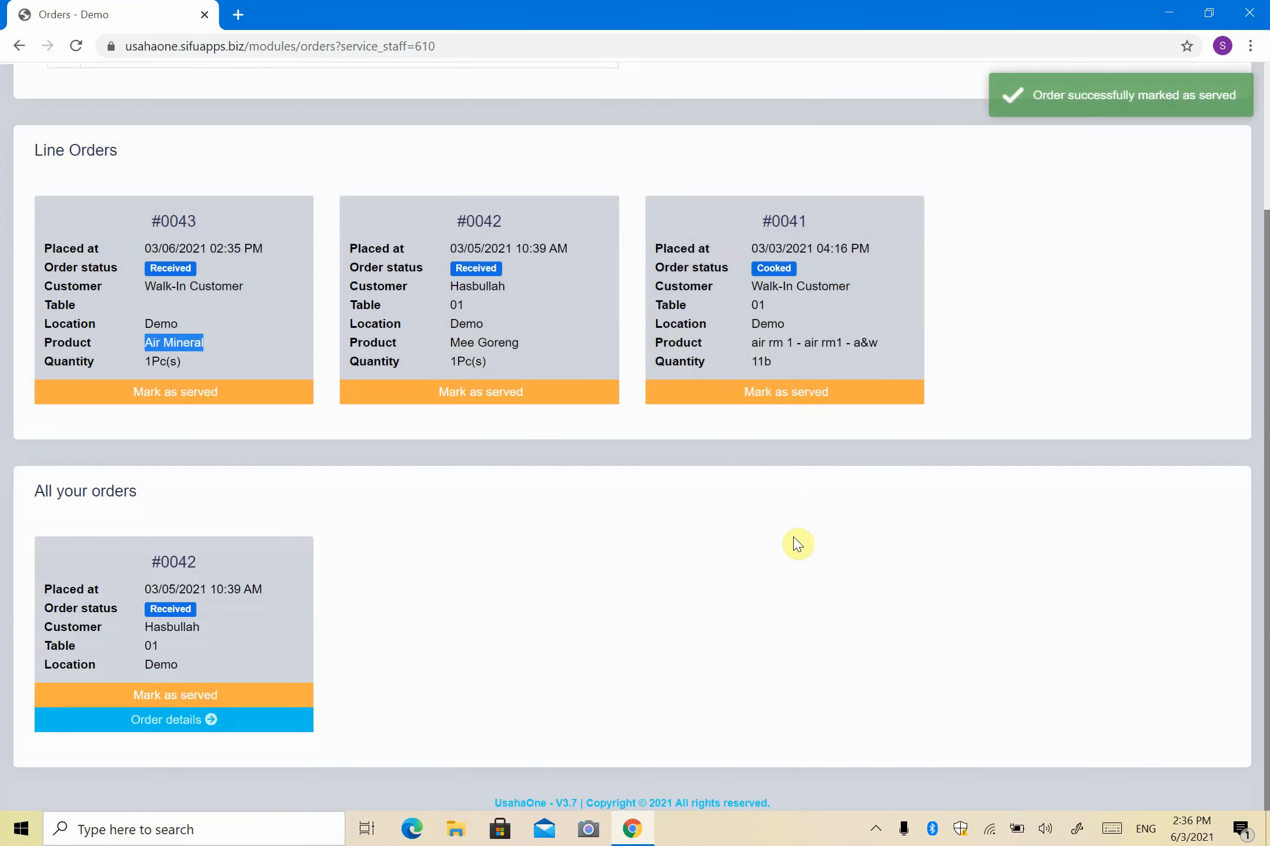
scroll(641, 526, "up", 2)
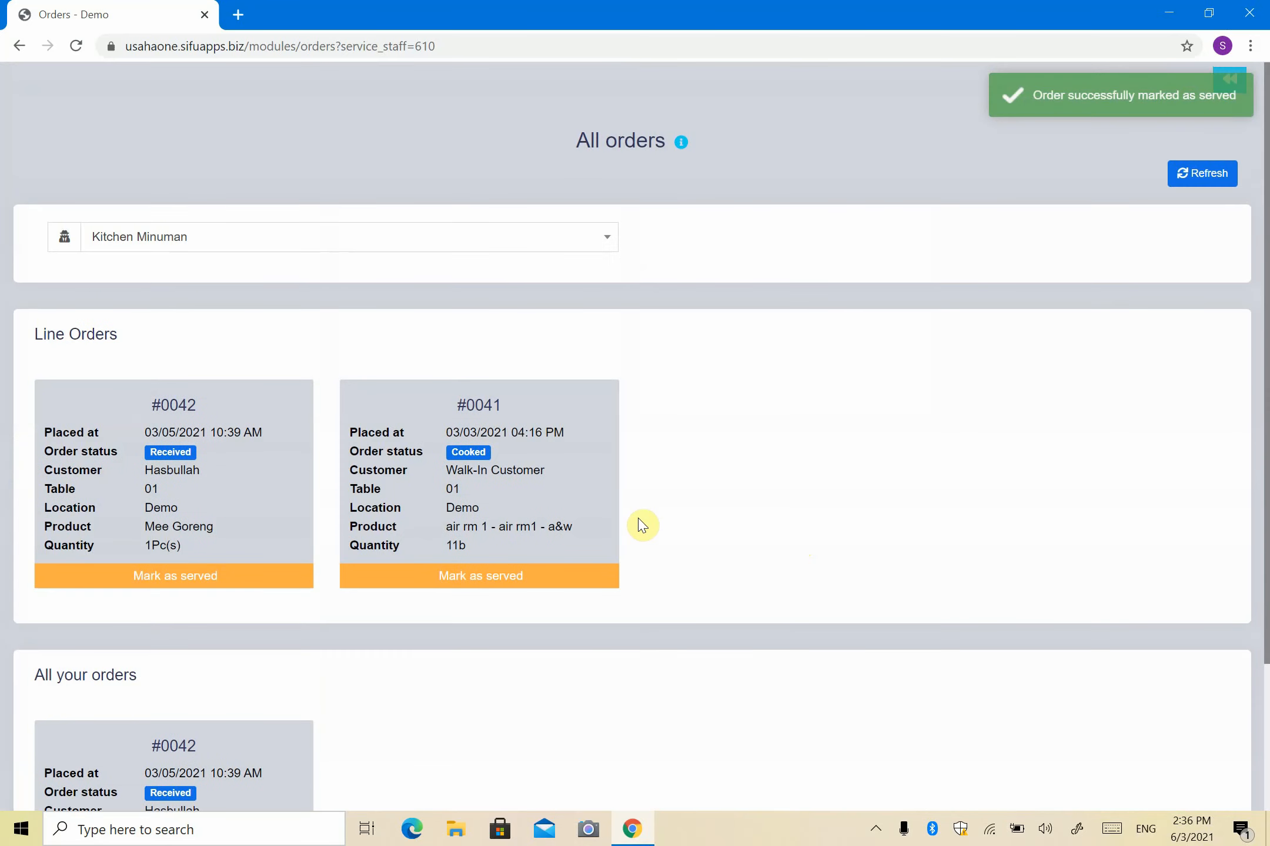
Filter the orders by service staff Makanan and mark the Mee Goreng line order placed 03/06/2021 02:35 PM as served
left_click(561, 246)
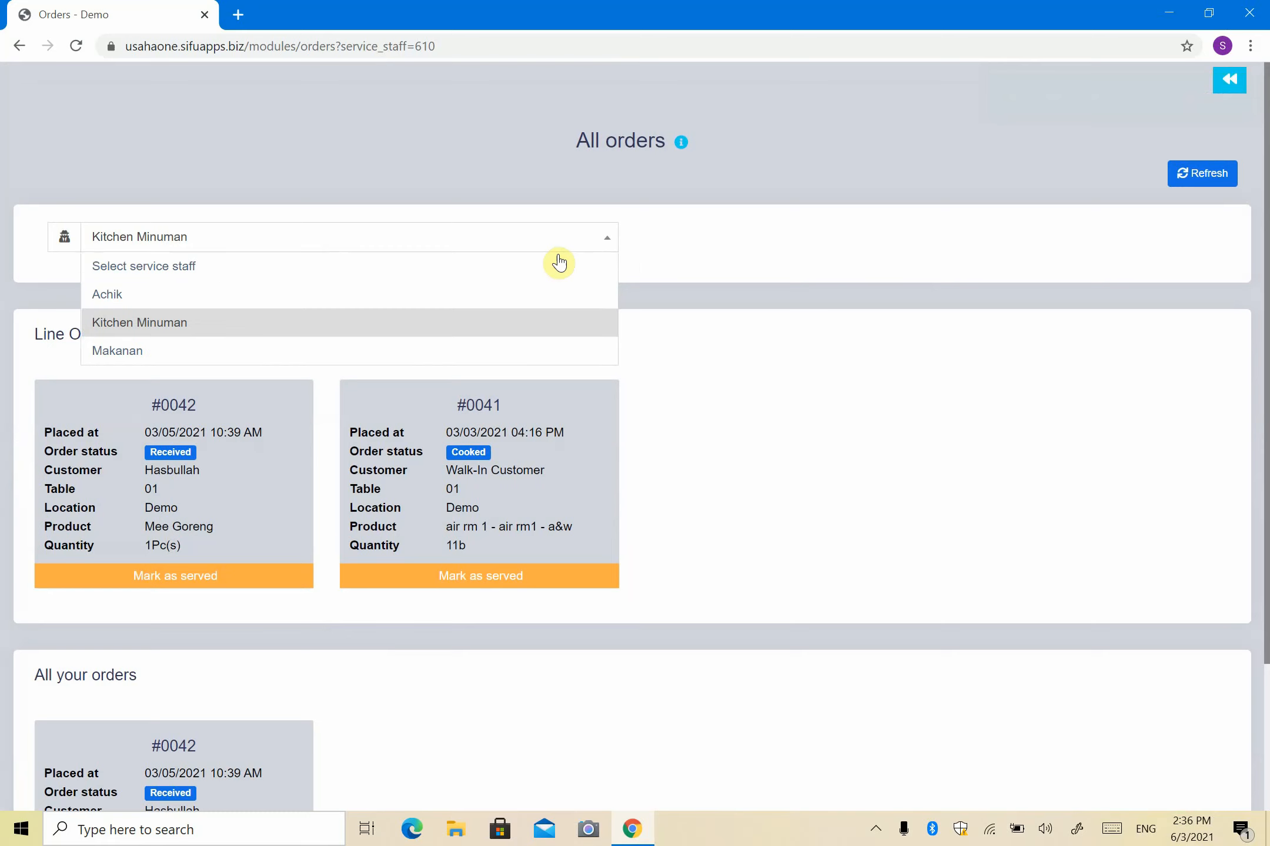
left_click(601, 363)
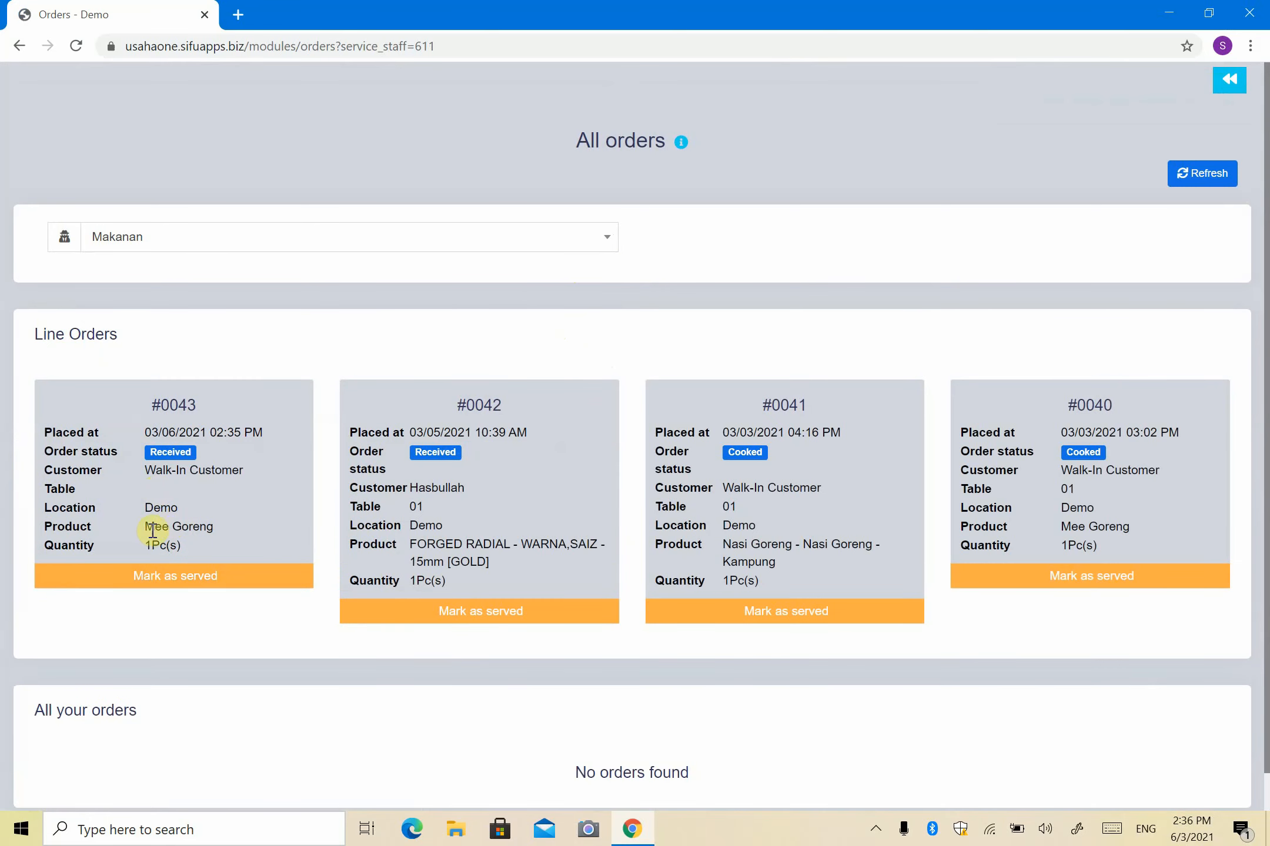
left_click_drag(149, 529, 201, 523)
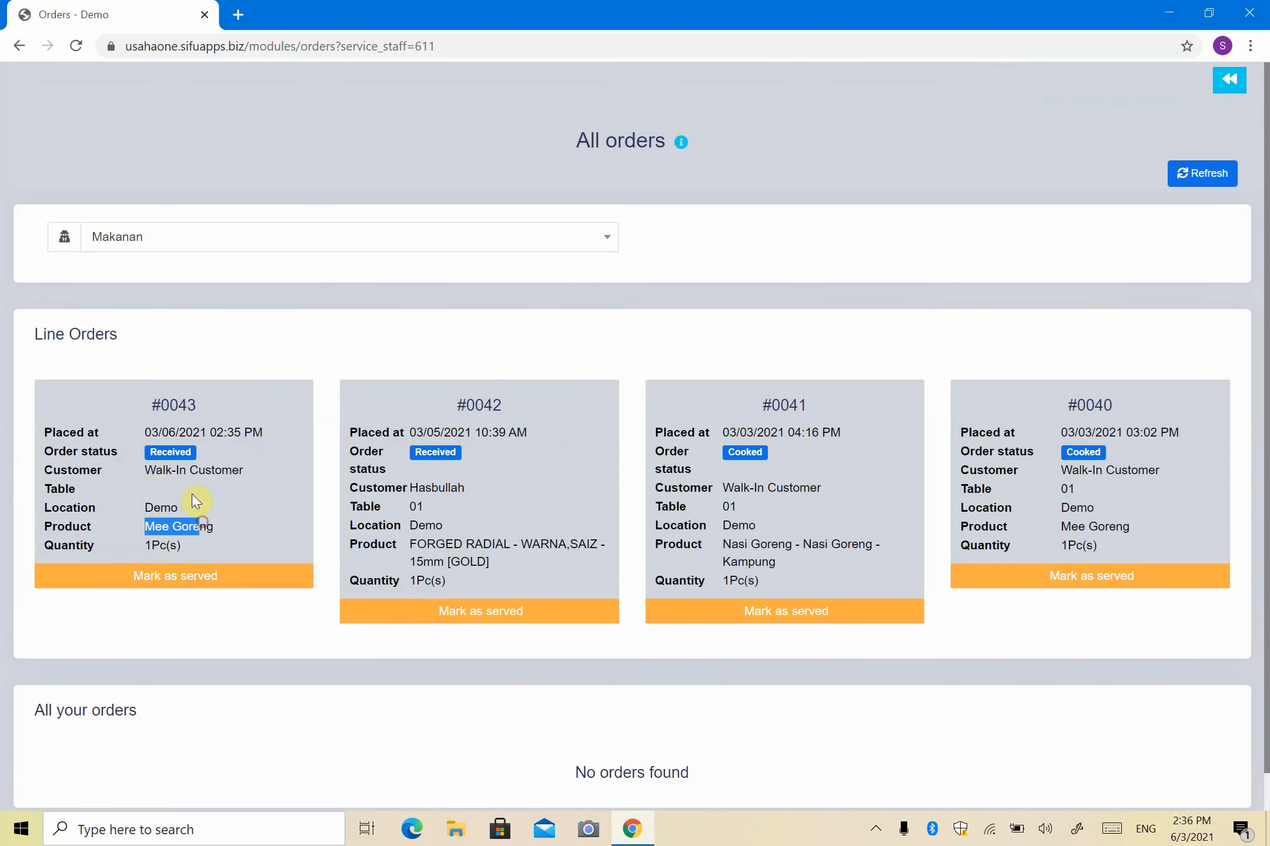
left_click(148, 433)
left_click_drag(213, 448, 237, 441)
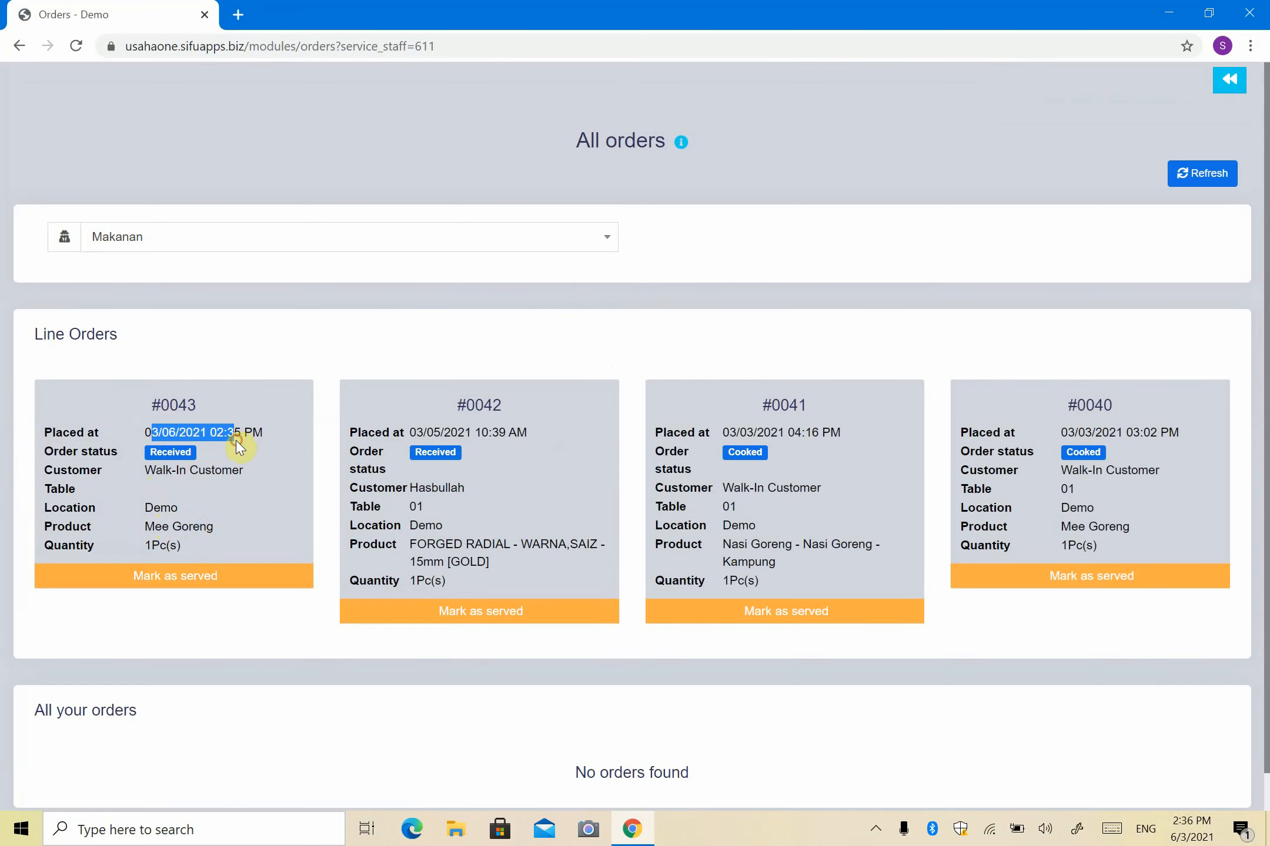
left_click(196, 579)
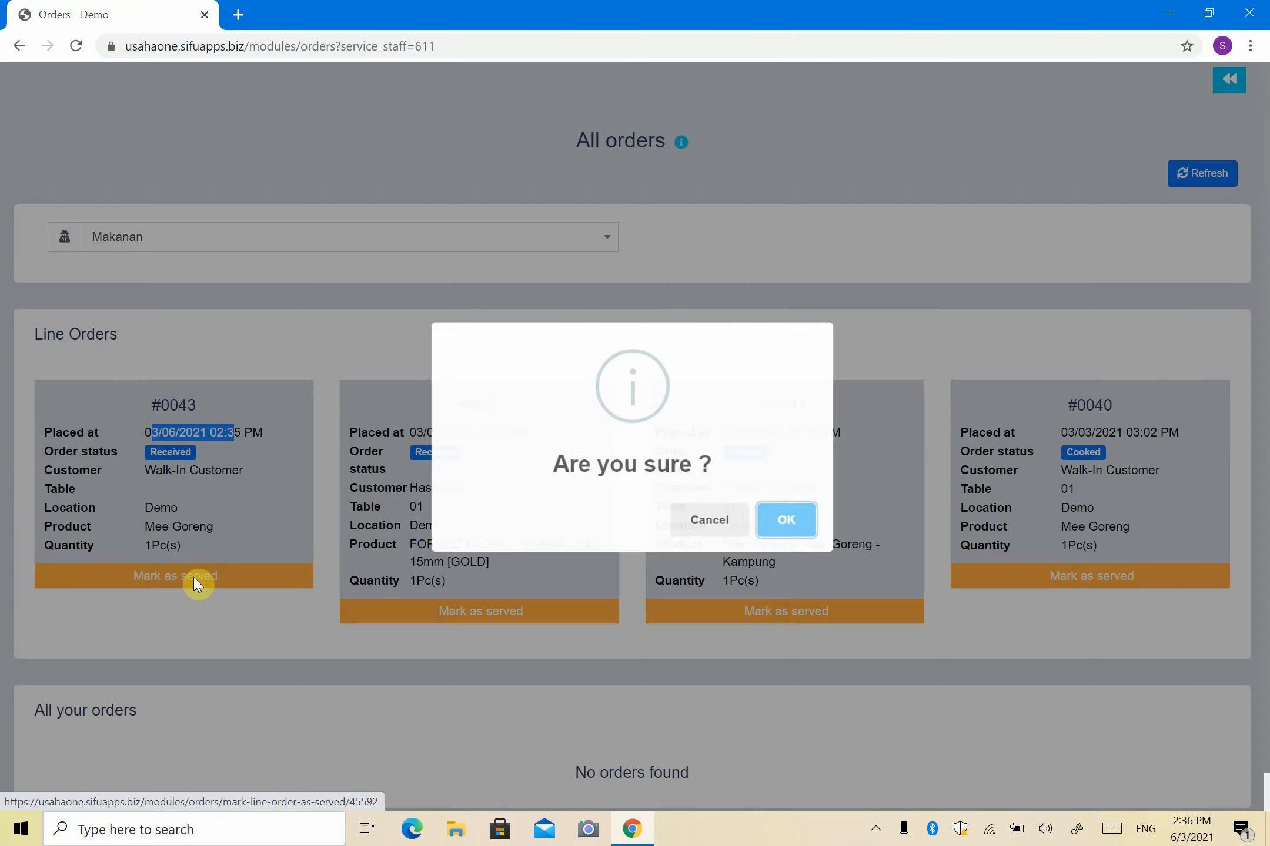
left_click(786, 525)
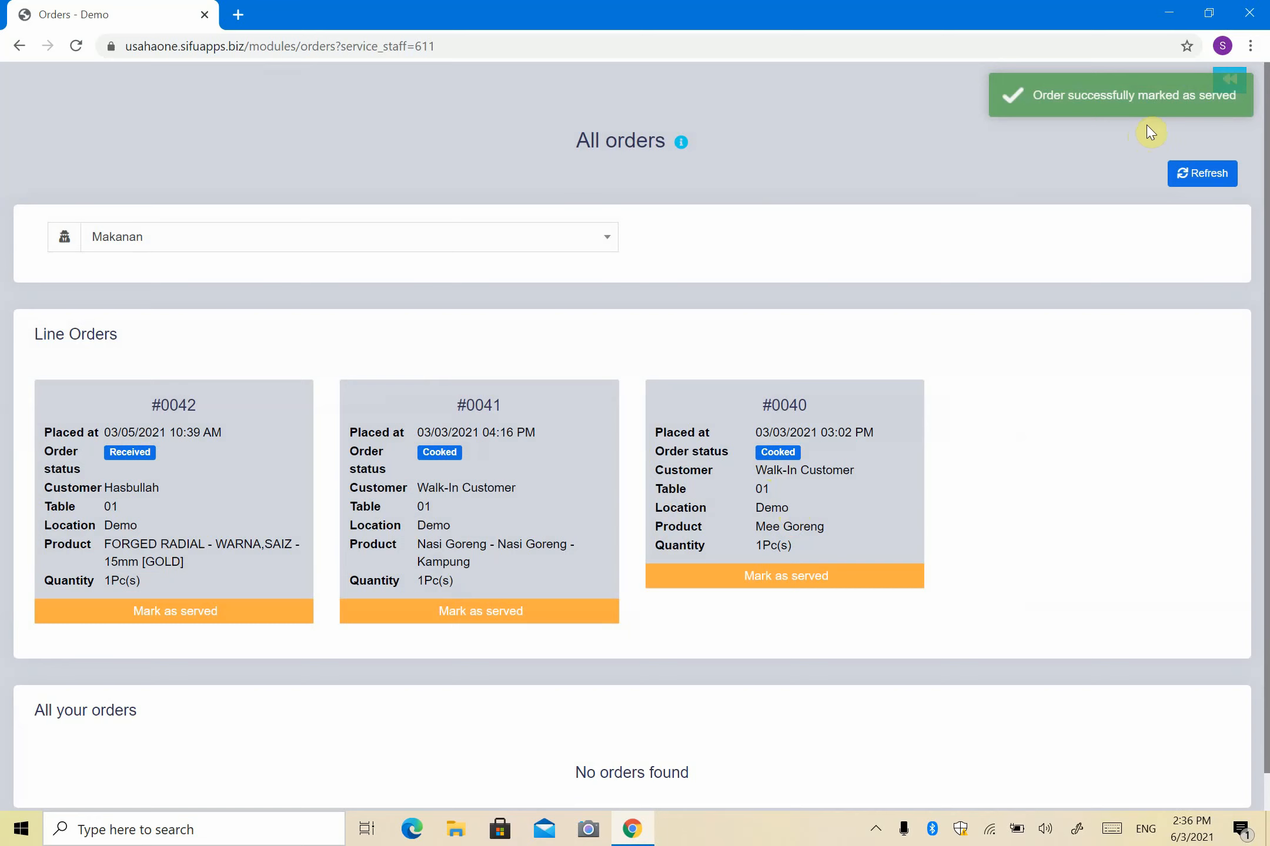
left_click(1227, 77)
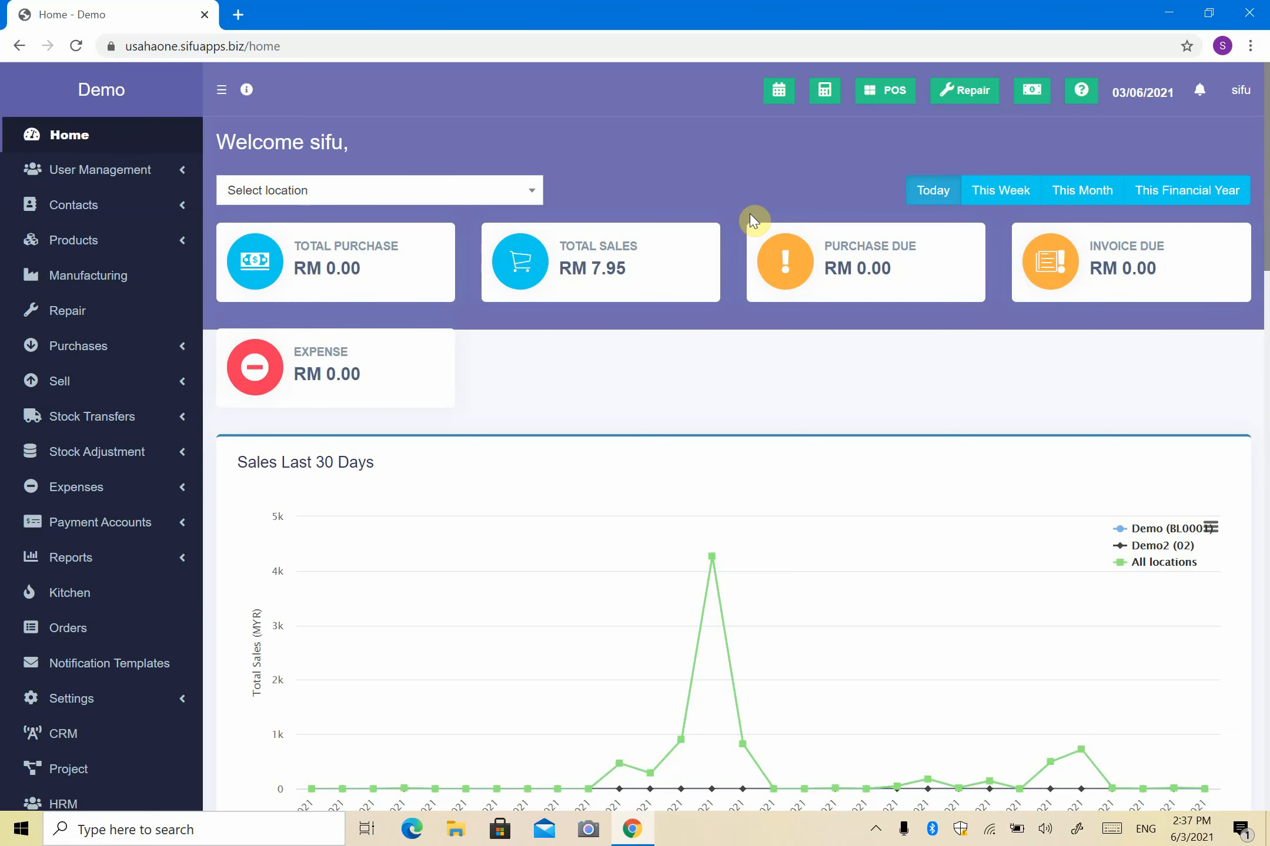
left_click(877, 829)
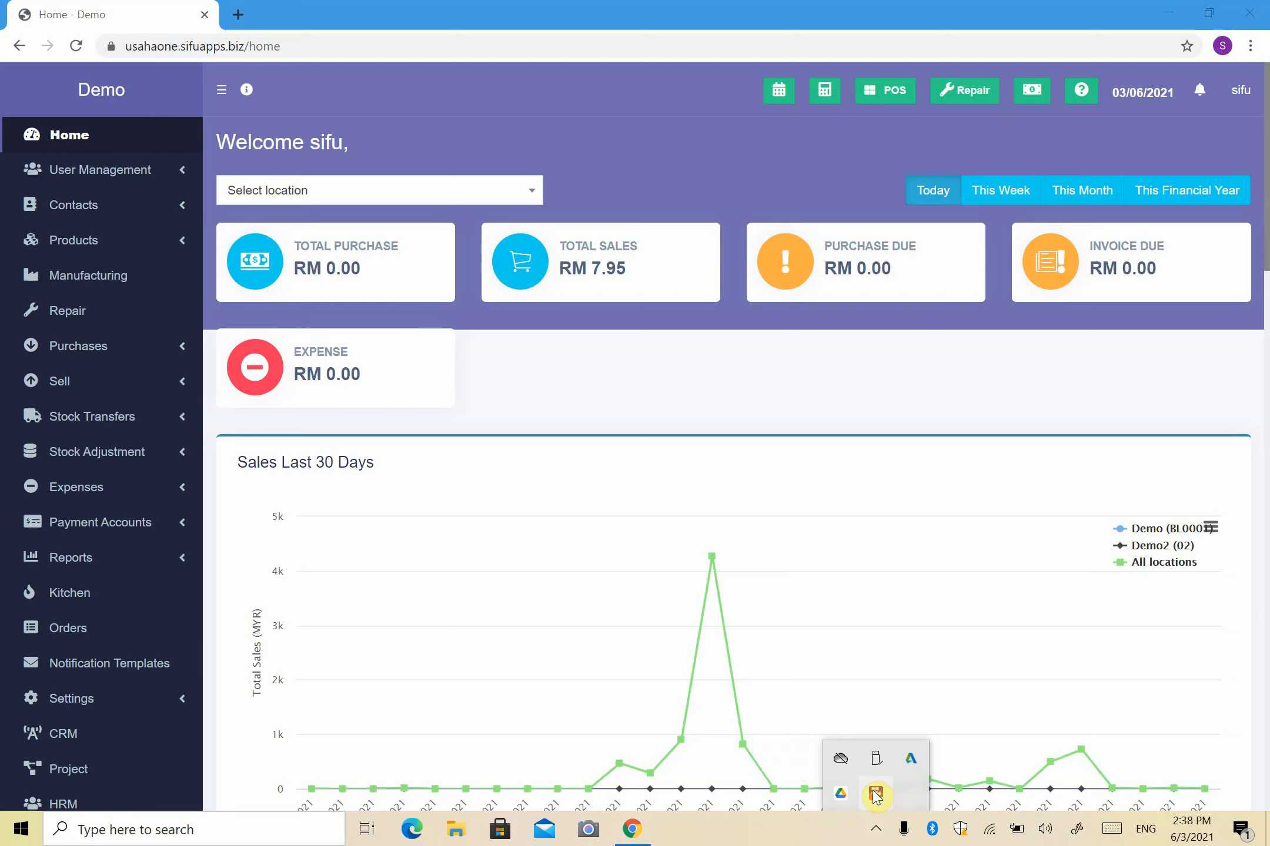
right_click(876, 795)
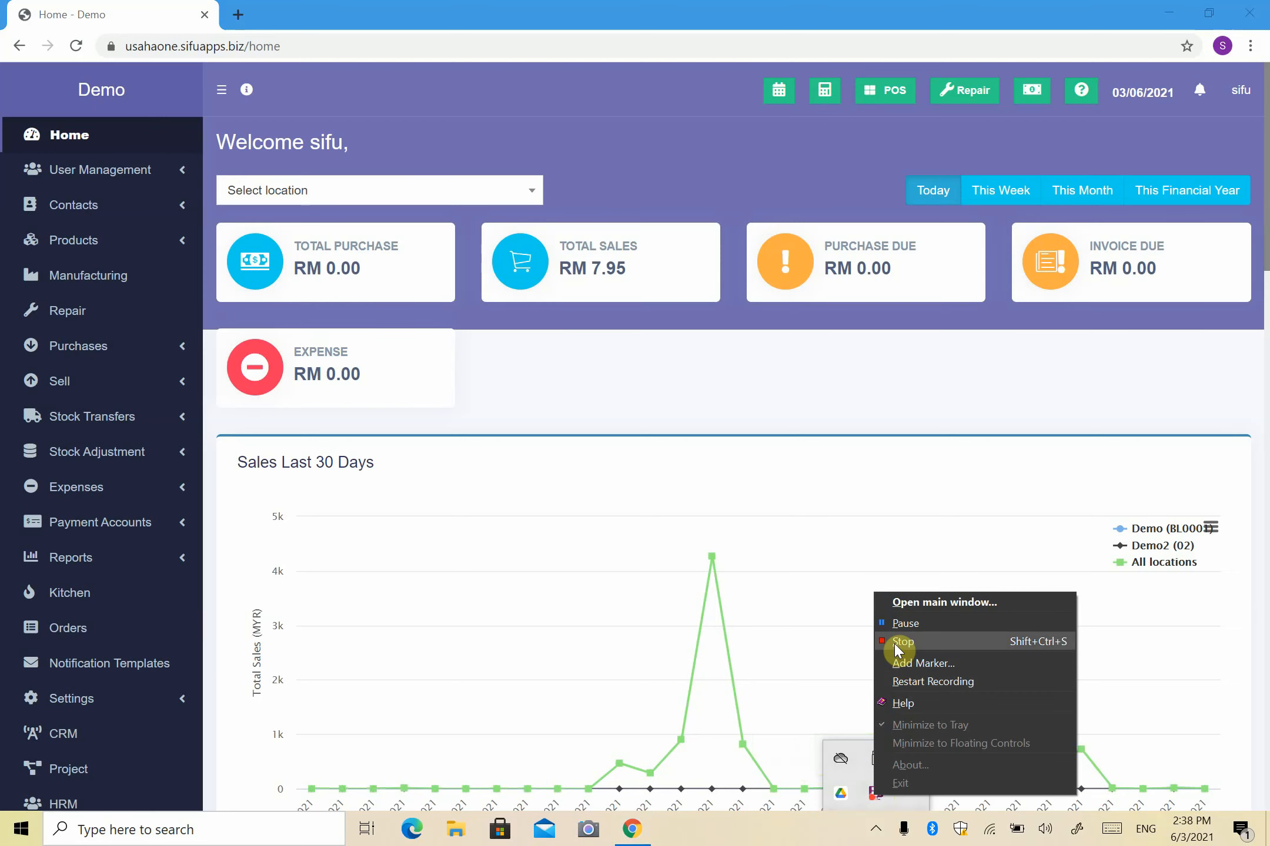